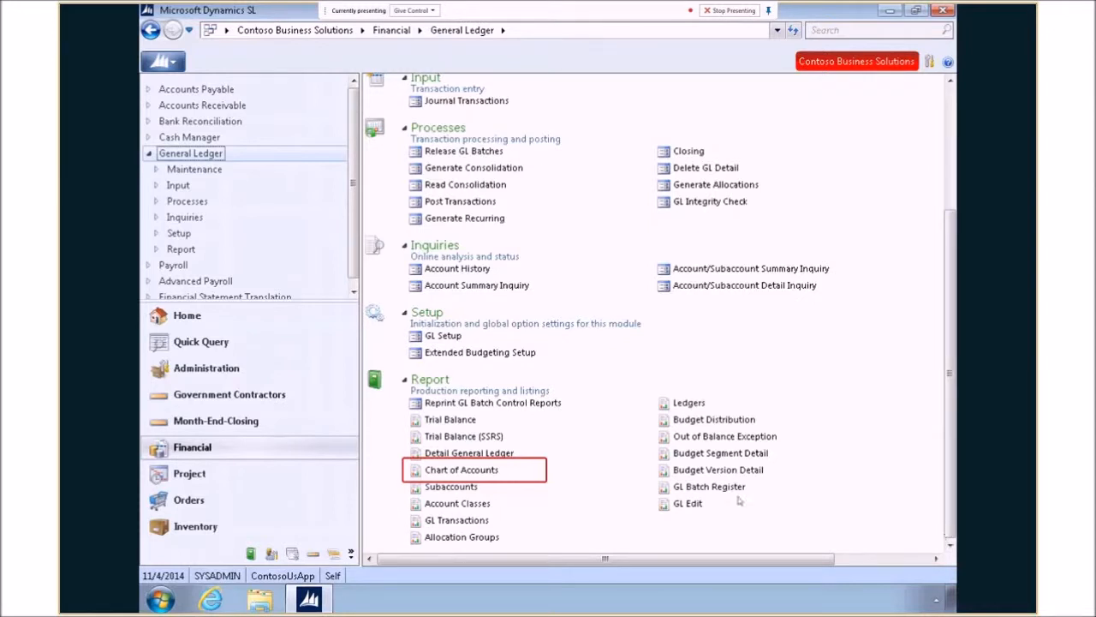
- Open the Chart of Accounts report, choose Account.Acct as its selection field, and close the report
left_click(467, 471)
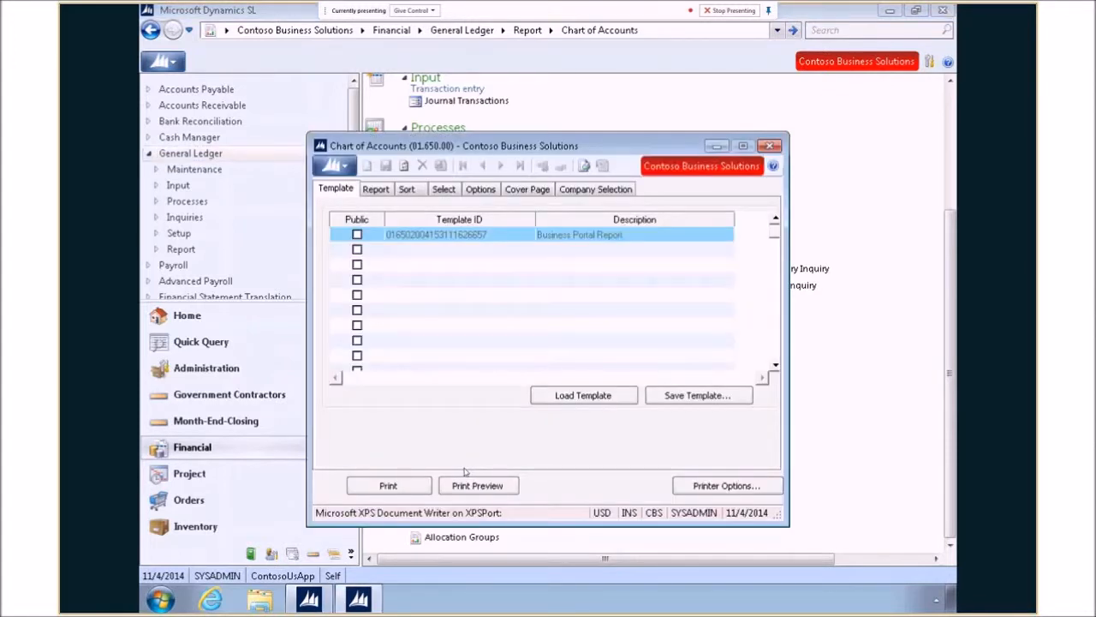
left_click(443, 189)
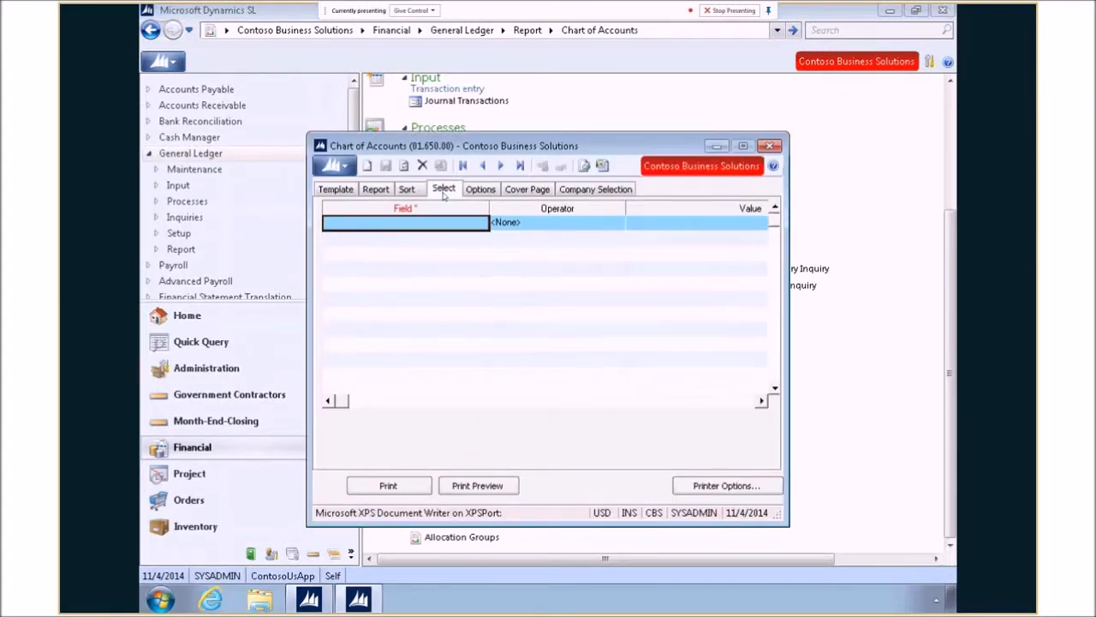
double_click(409, 225)
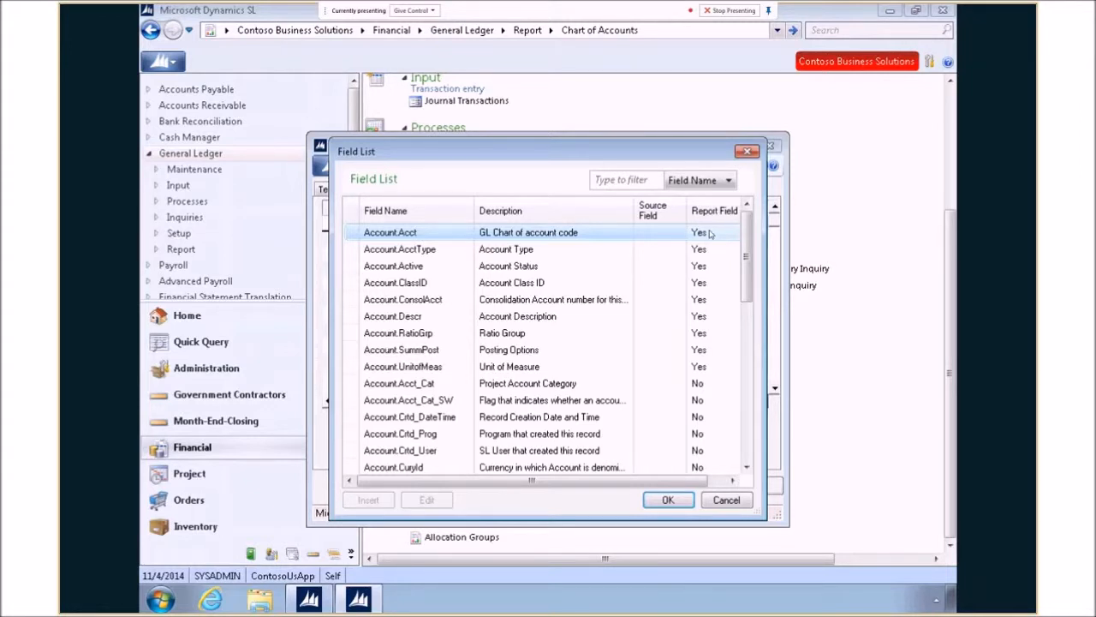
left_click(669, 500)
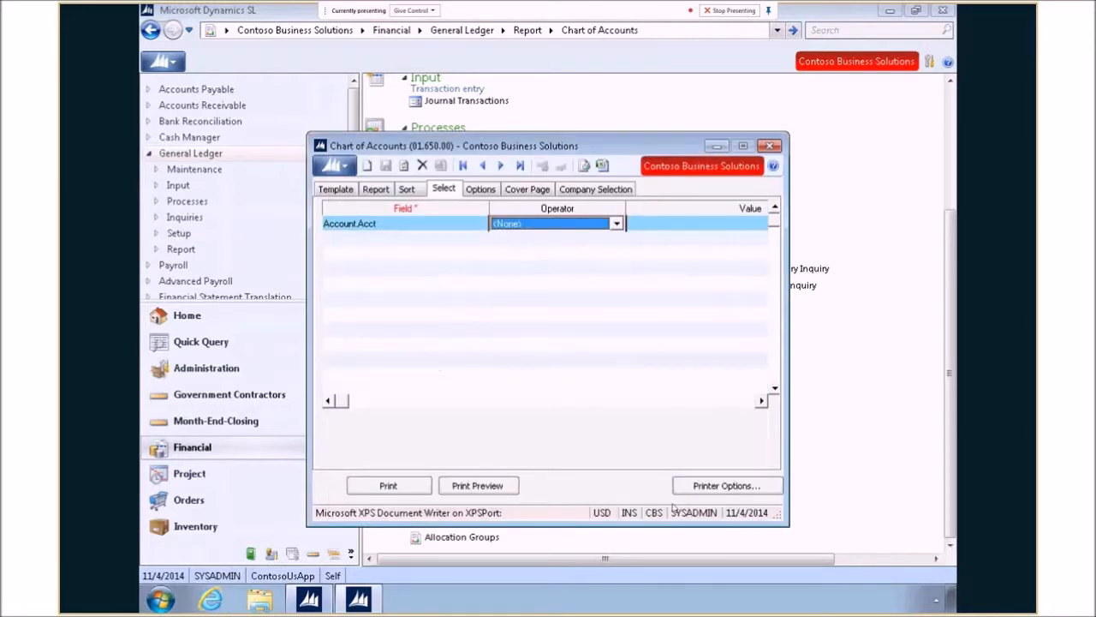
left_click(770, 146)
- Open the Trial Balance report and choose vr_01610A.AcctHist_Acct as the field of its first selection criterion
left_click(449, 421)
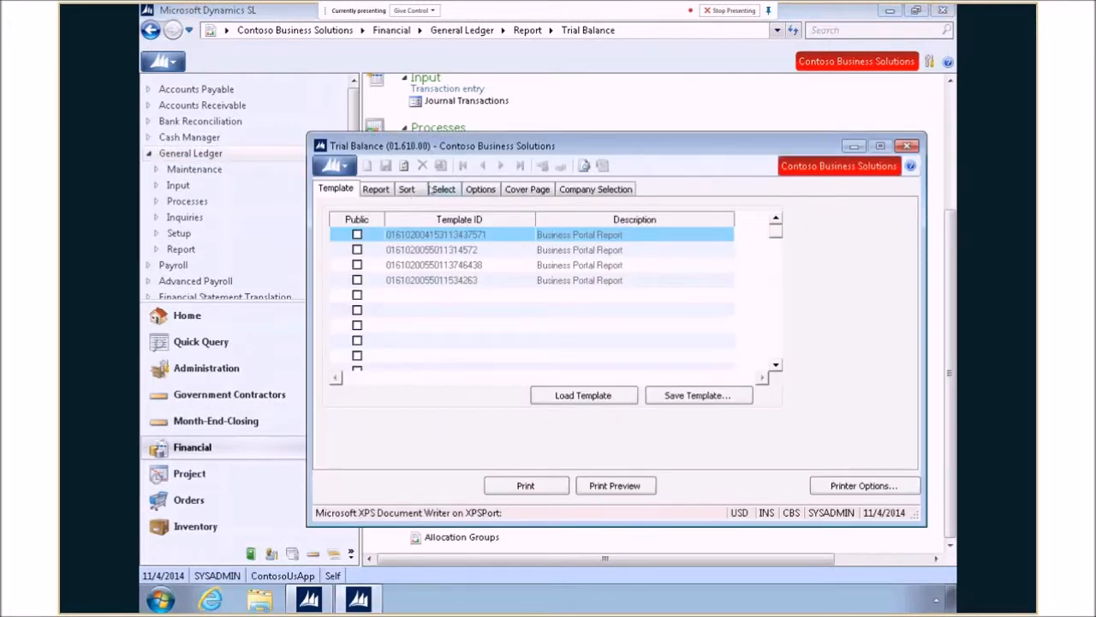
left_click(431, 189)
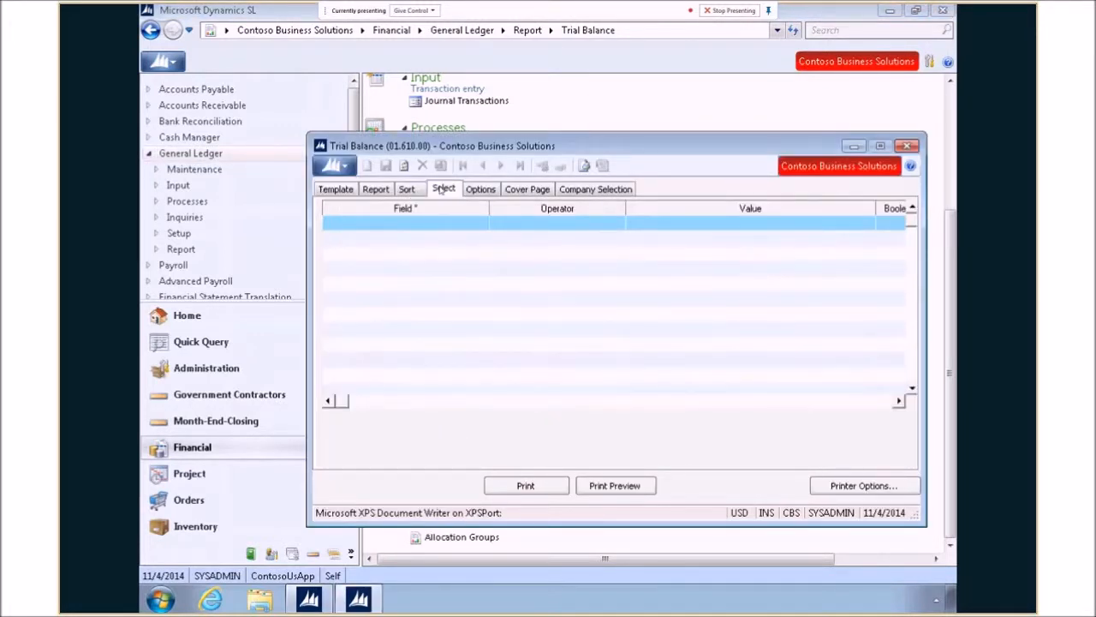
double_click(410, 220)
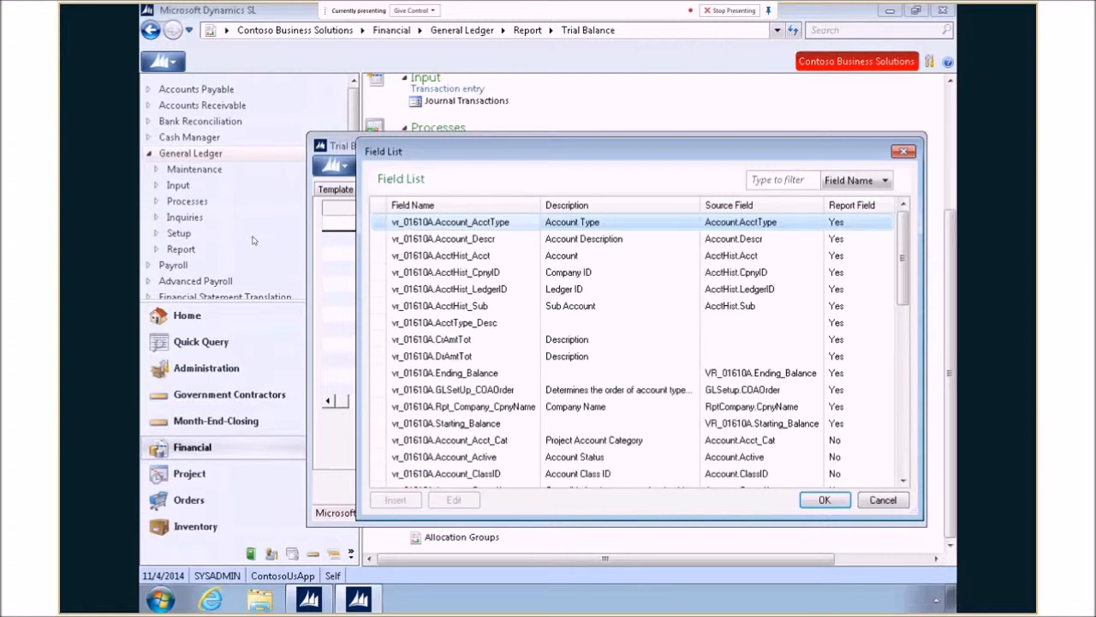
left_click(477, 259)
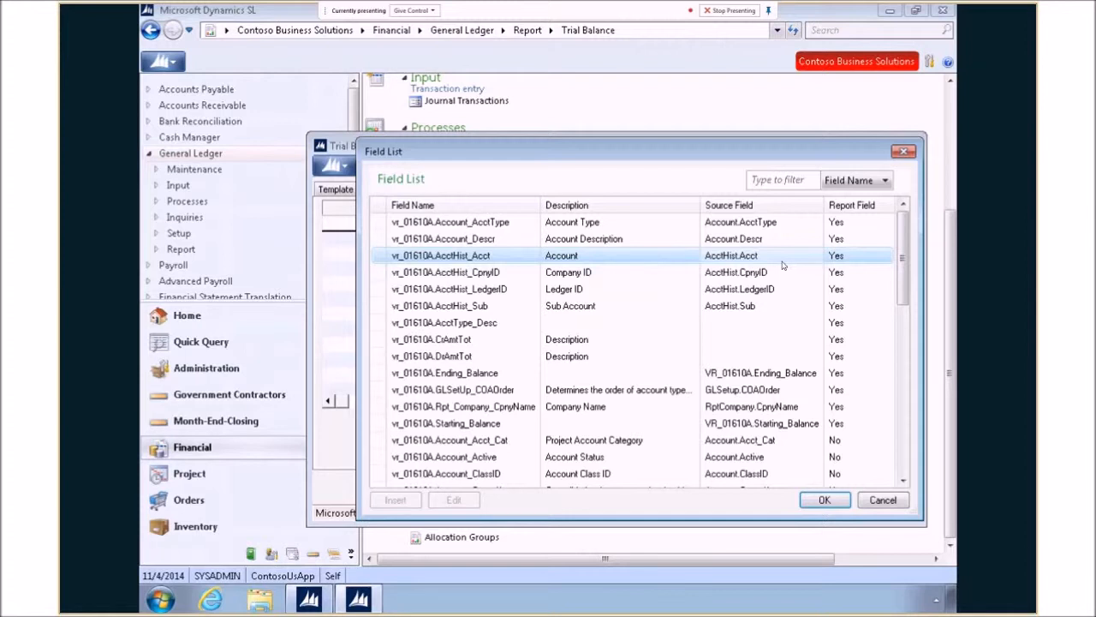
left_click(836, 505)
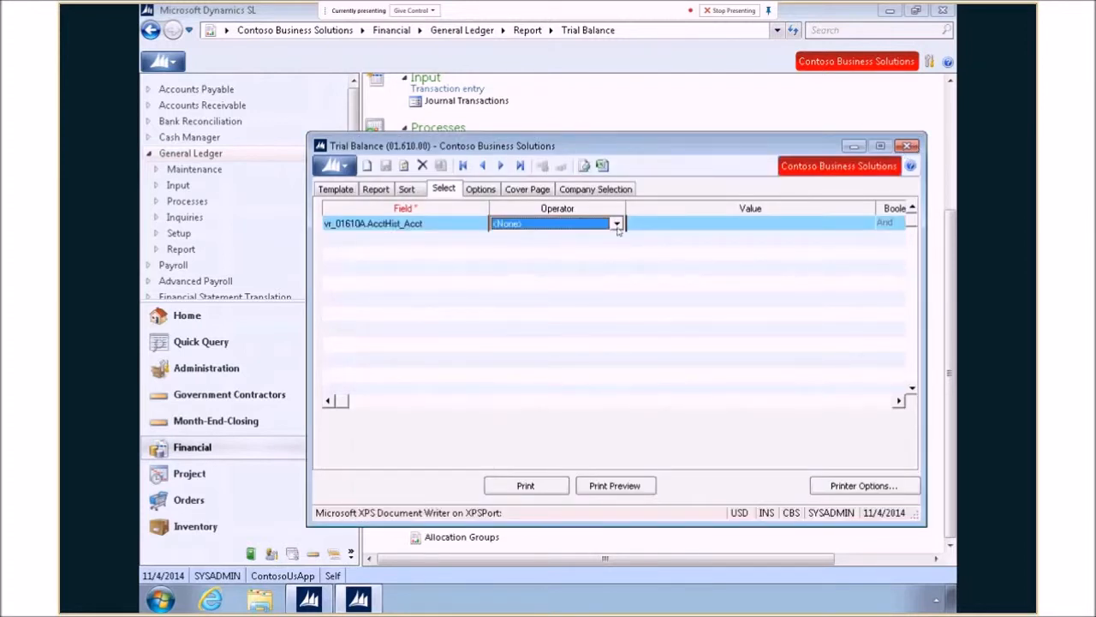
- Set the account criterion's operator to Equal and pick 1001 from its possible values
left_click(617, 224)
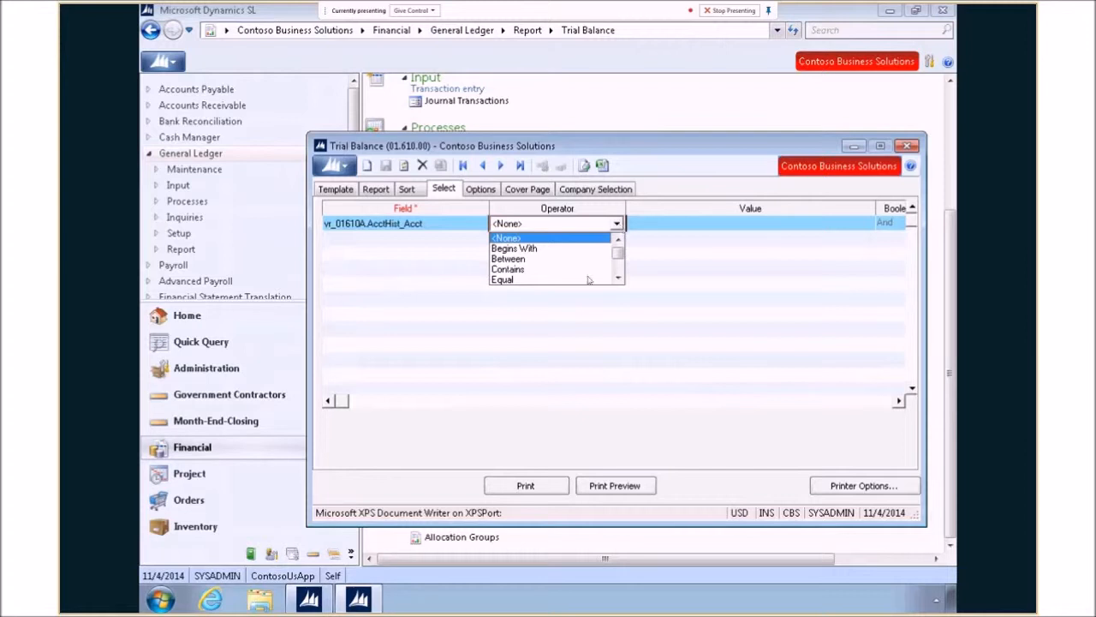
left_click(548, 280)
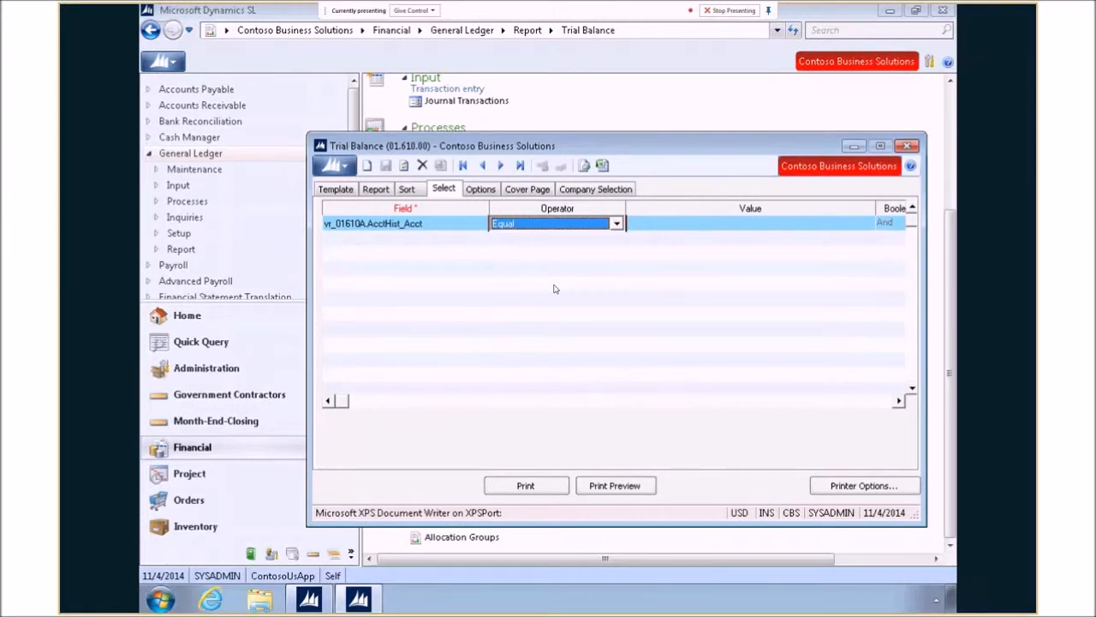
double_click(695, 225)
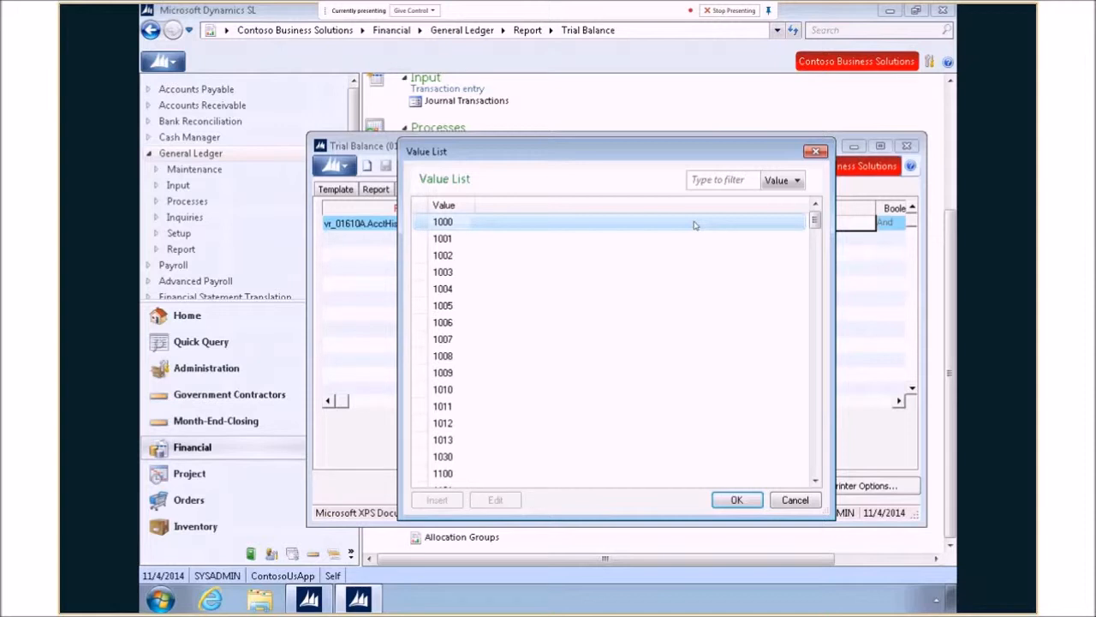
left_click(444, 239)
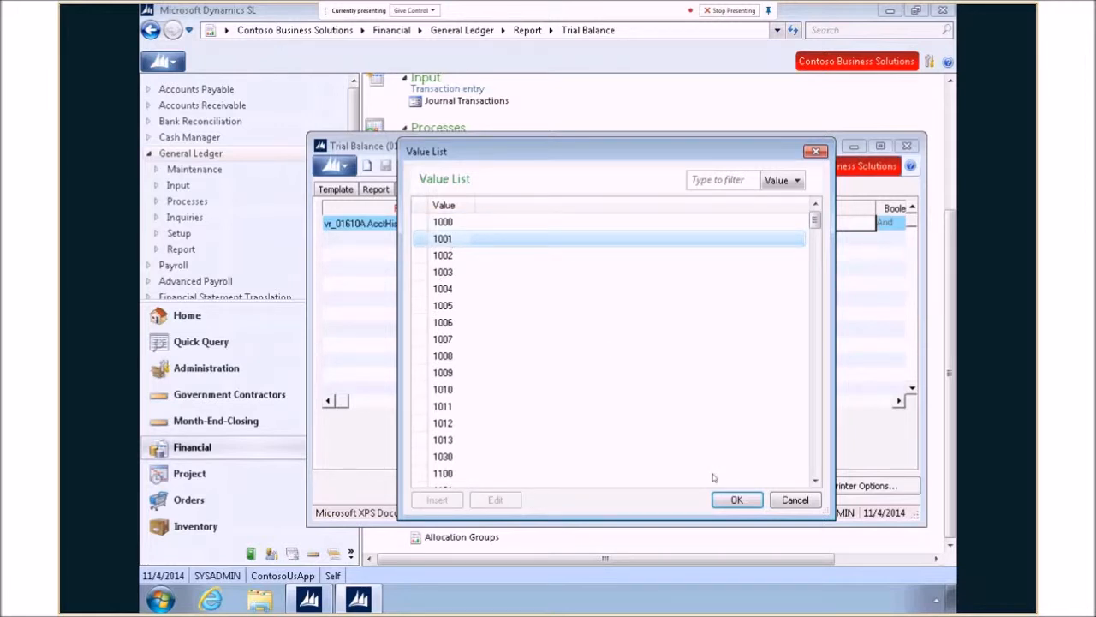
left_click(736, 499)
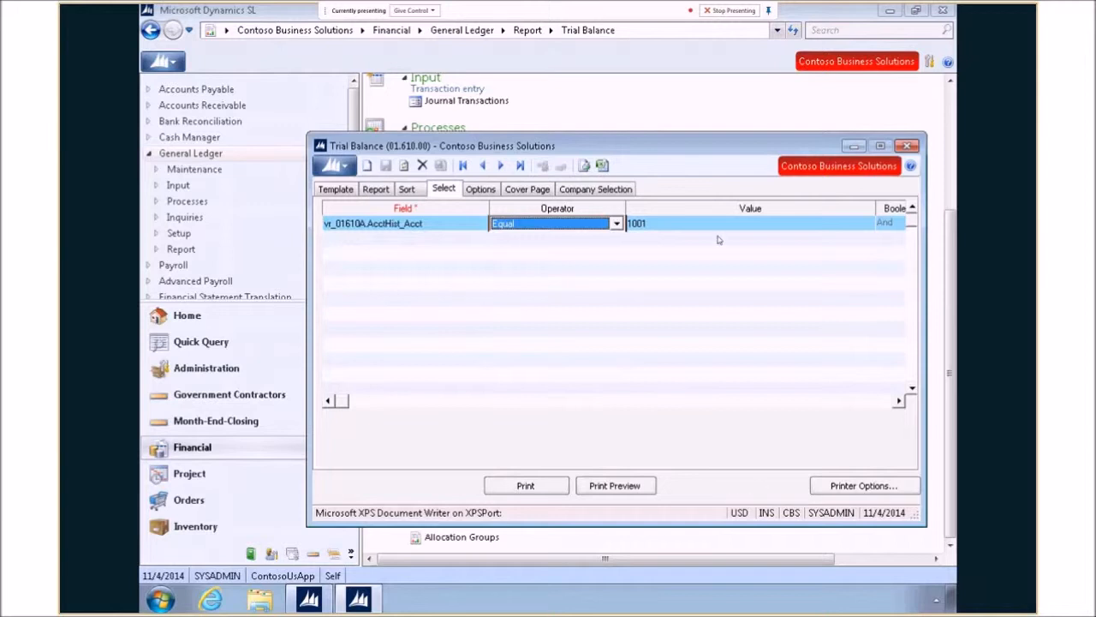
- Change the account criterion's operator to Between and pick 1005 and 1030 as the range limits
left_click(617, 223)
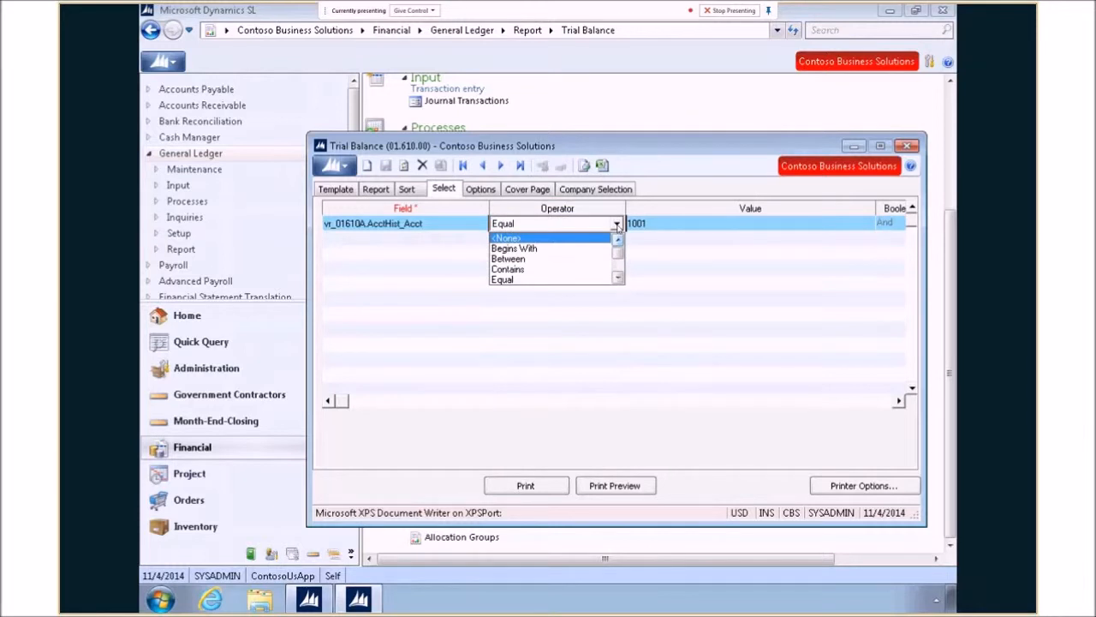
left_click(543, 259)
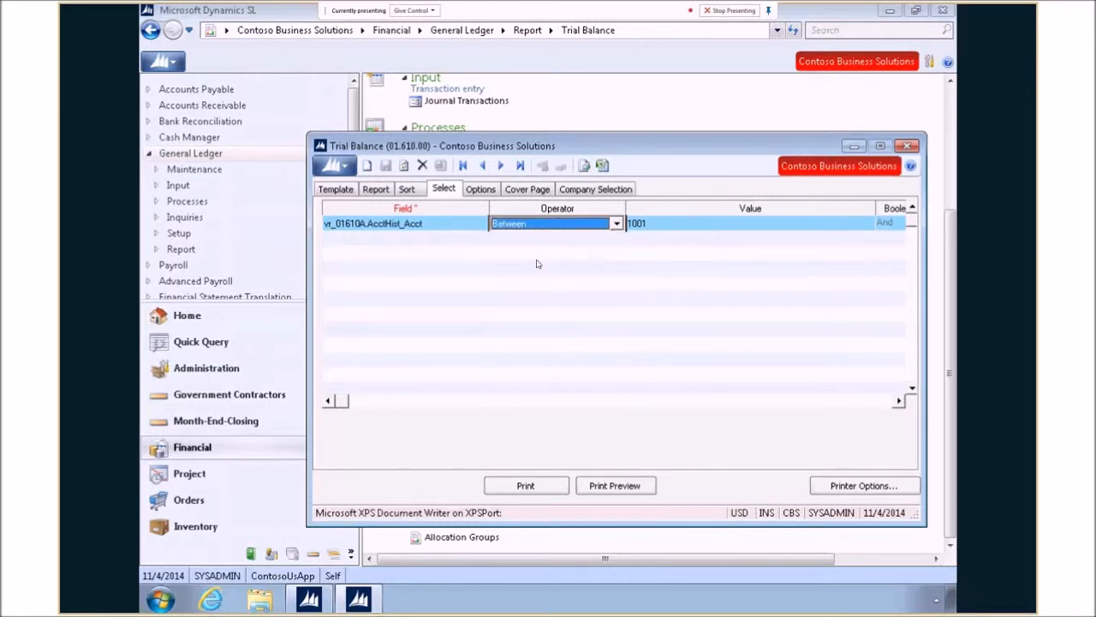
left_click(676, 224)
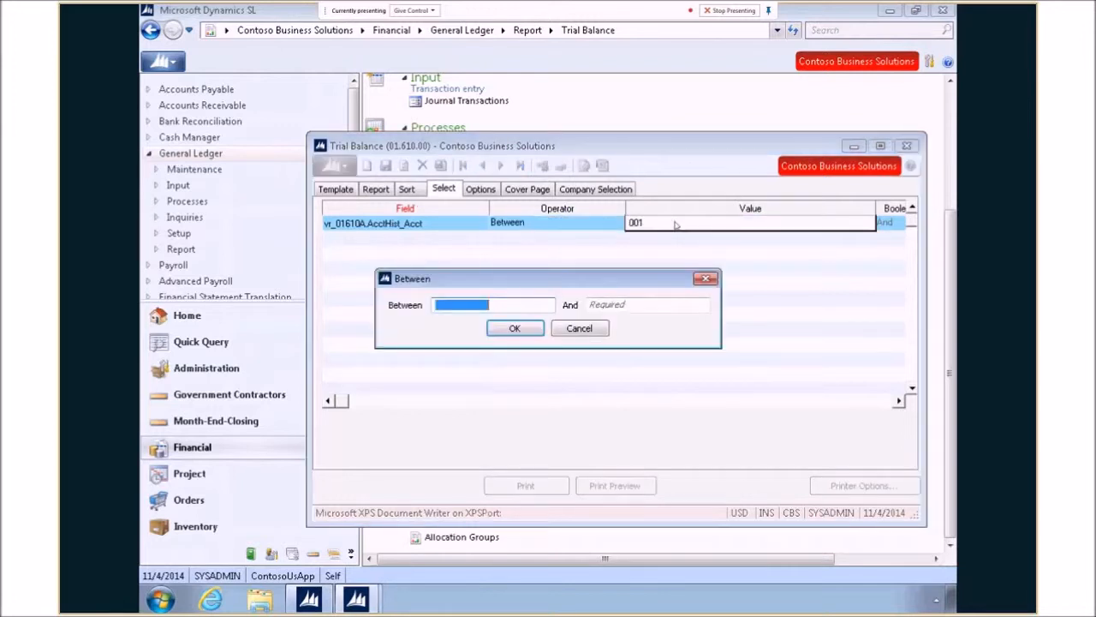
double_click(490, 310)
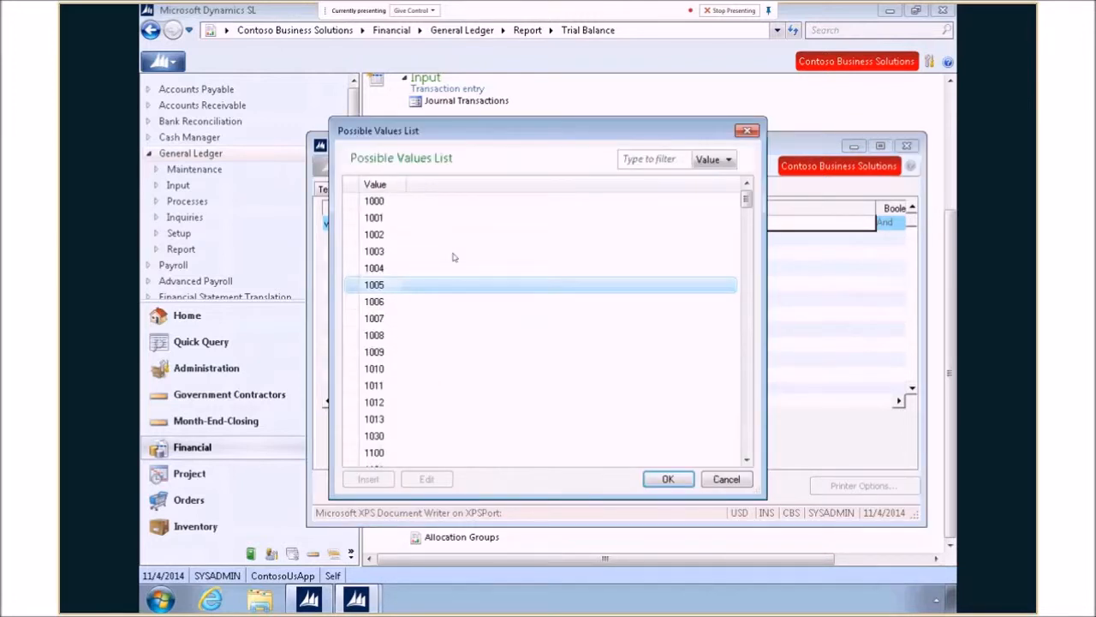
left_click(676, 478)
double_click(634, 310)
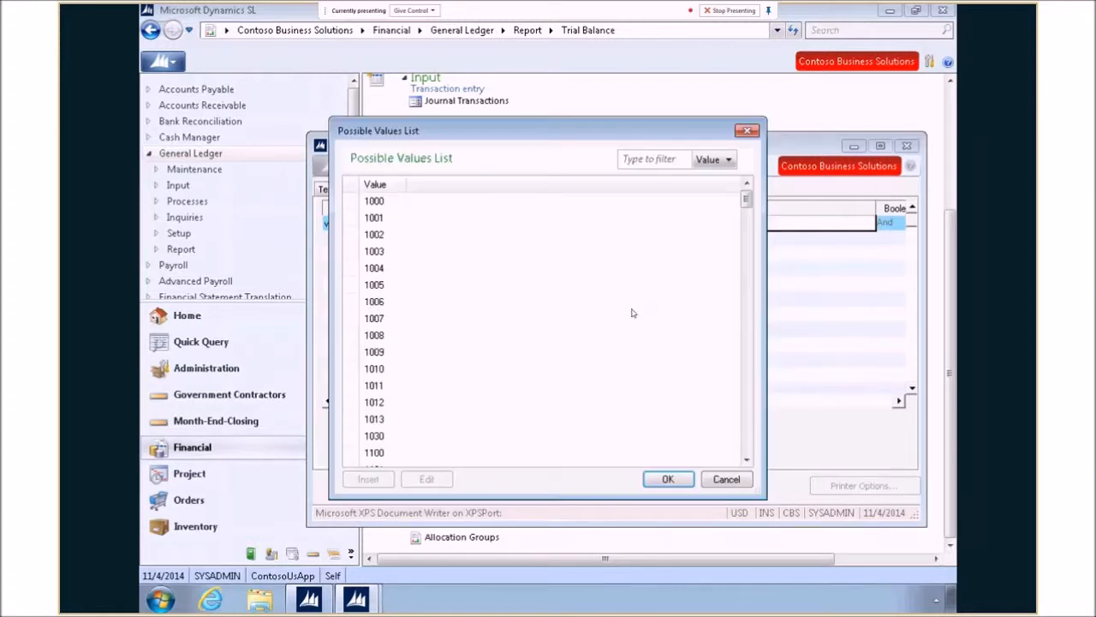
left_click(383, 436)
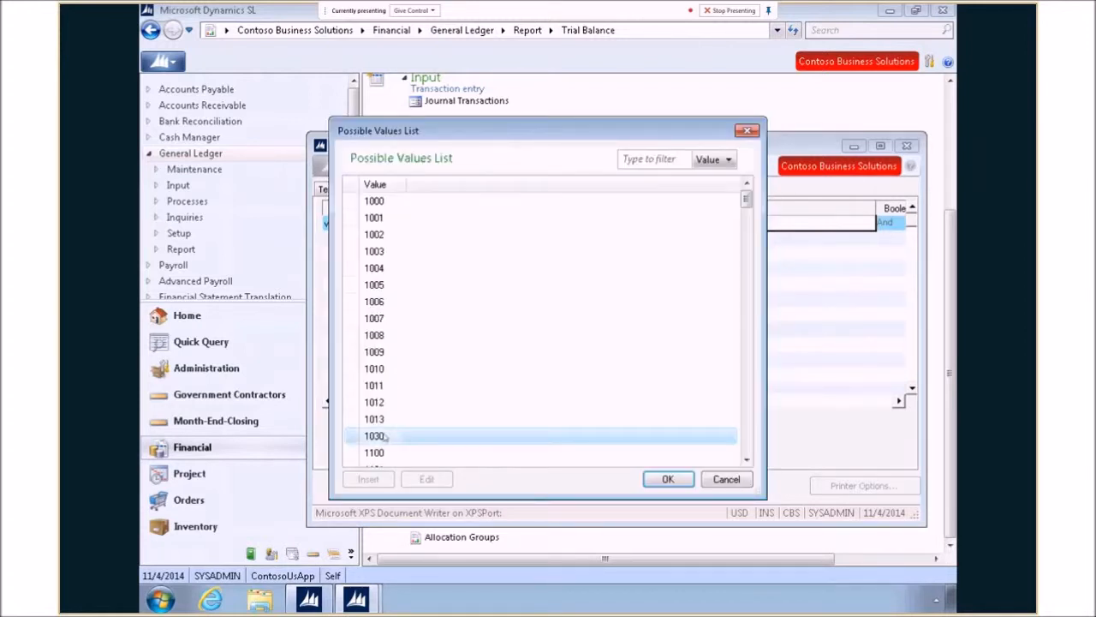
left_click(666, 479)
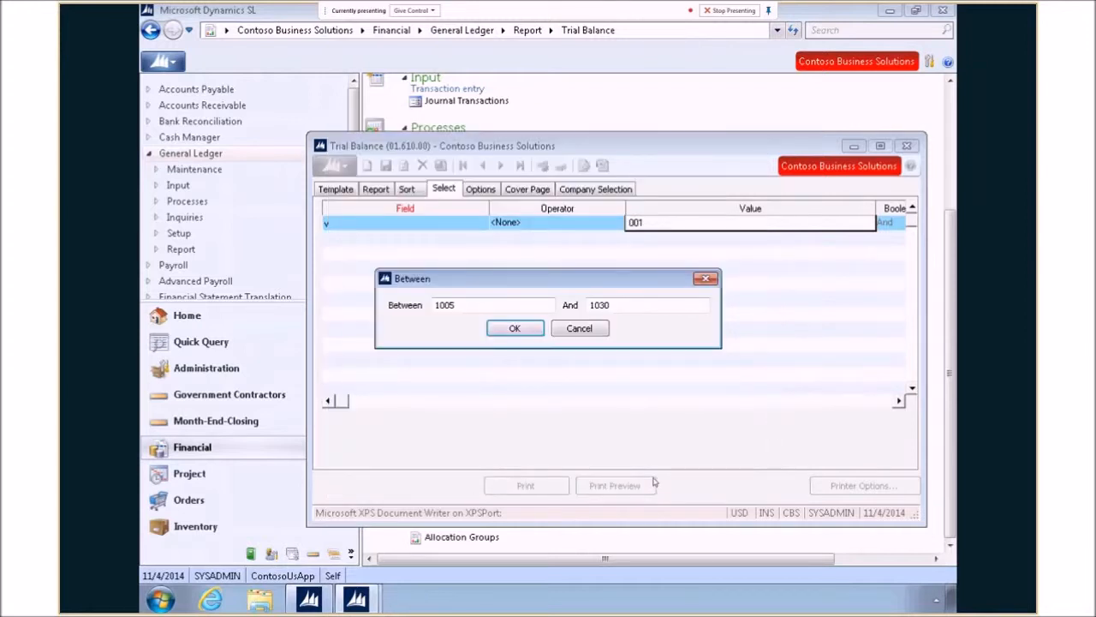
left_click(515, 329)
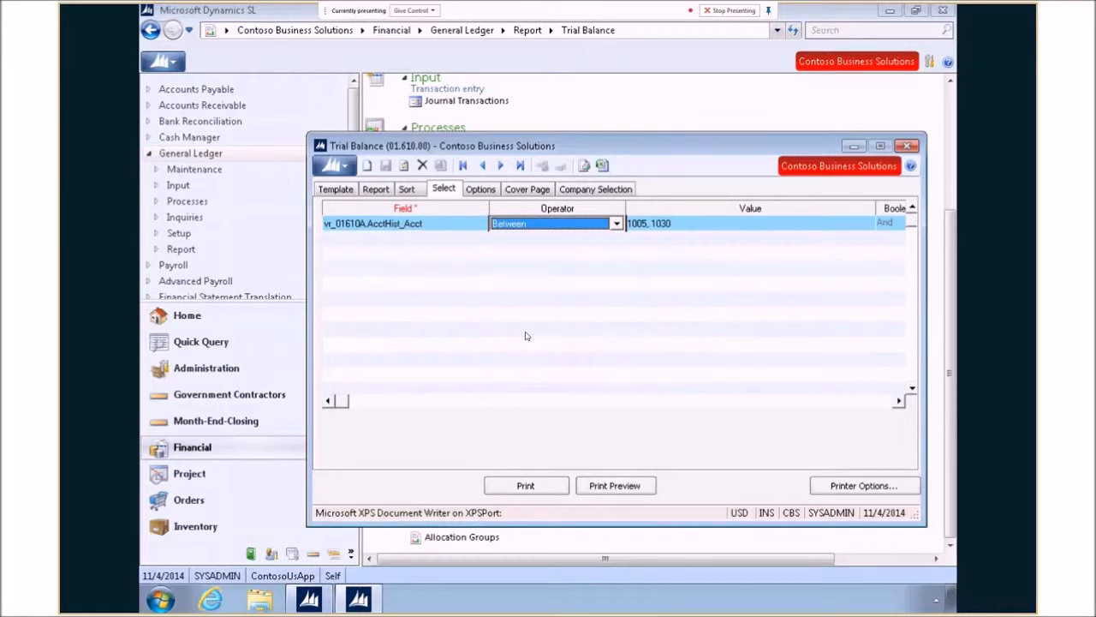
- Switch the account criterion to the In operator with 1003 and 9999 added to its selected values, and close the Trial Balance report
left_click(617, 224)
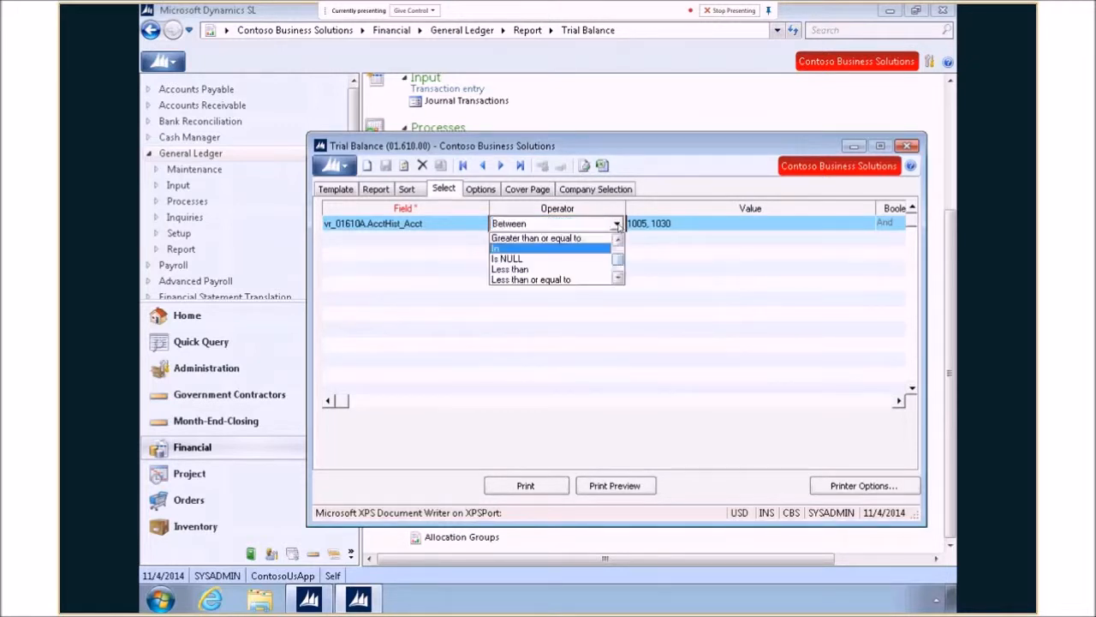
left_click(546, 248)
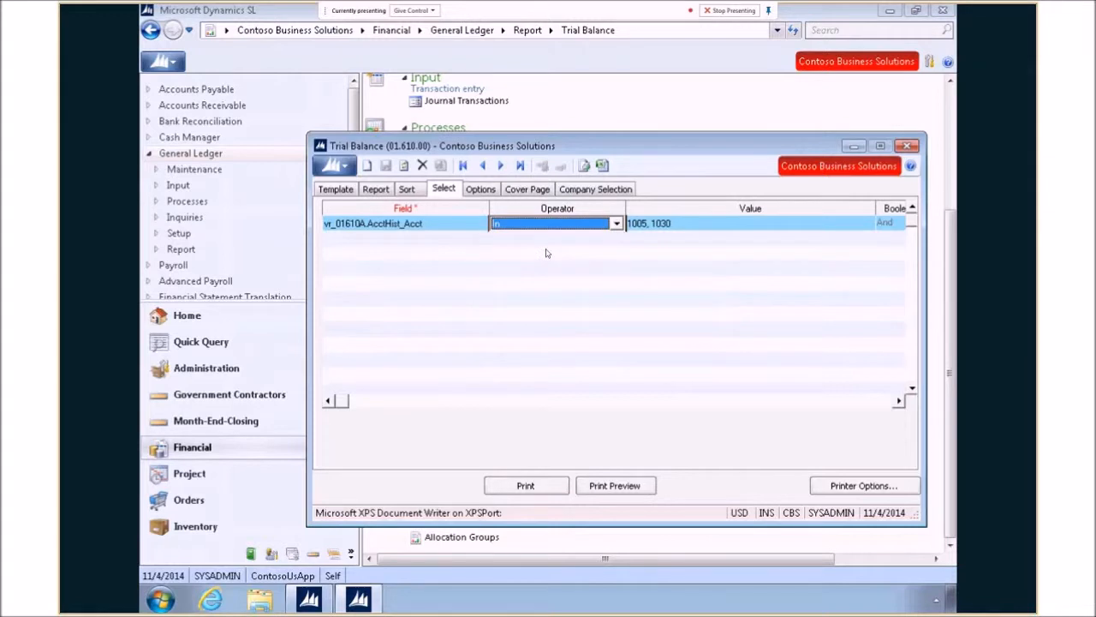
left_click(700, 229)
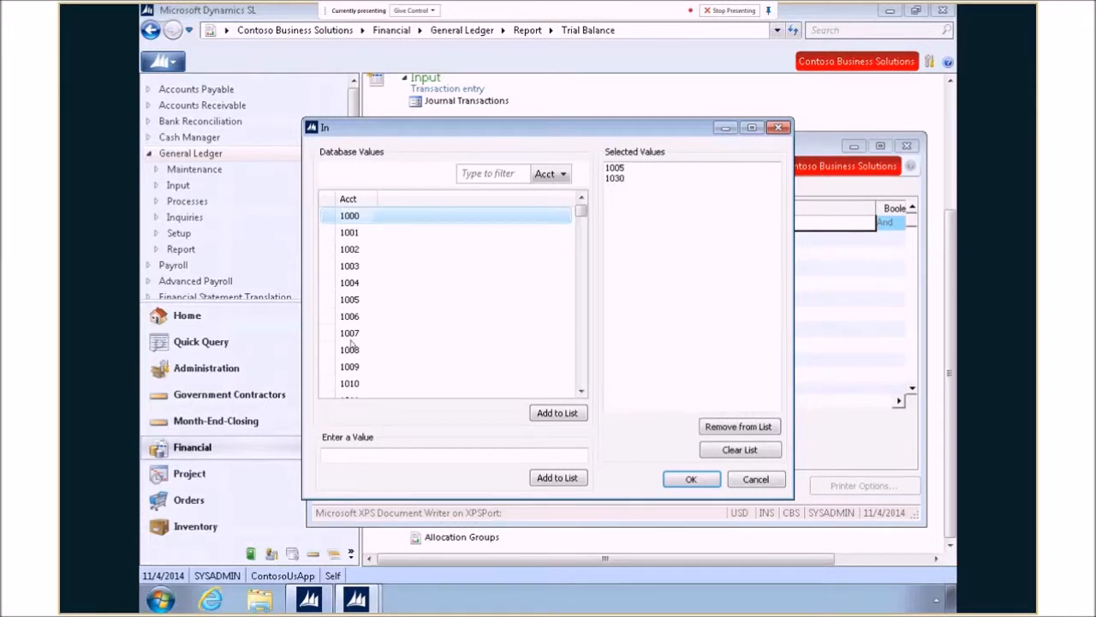
left_click(361, 267)
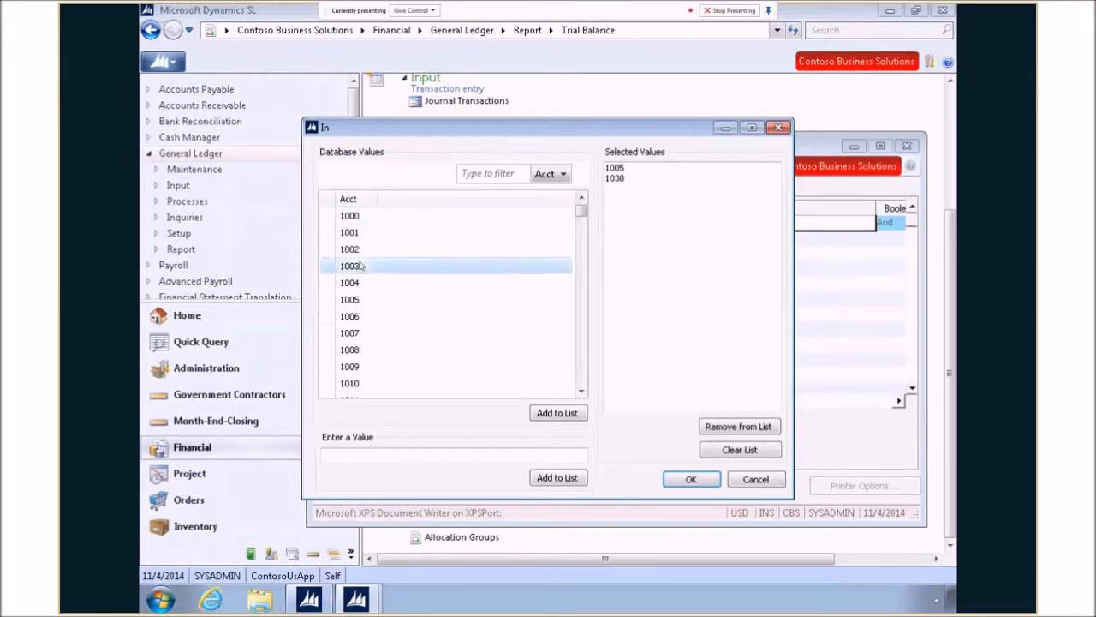
left_click(555, 414)
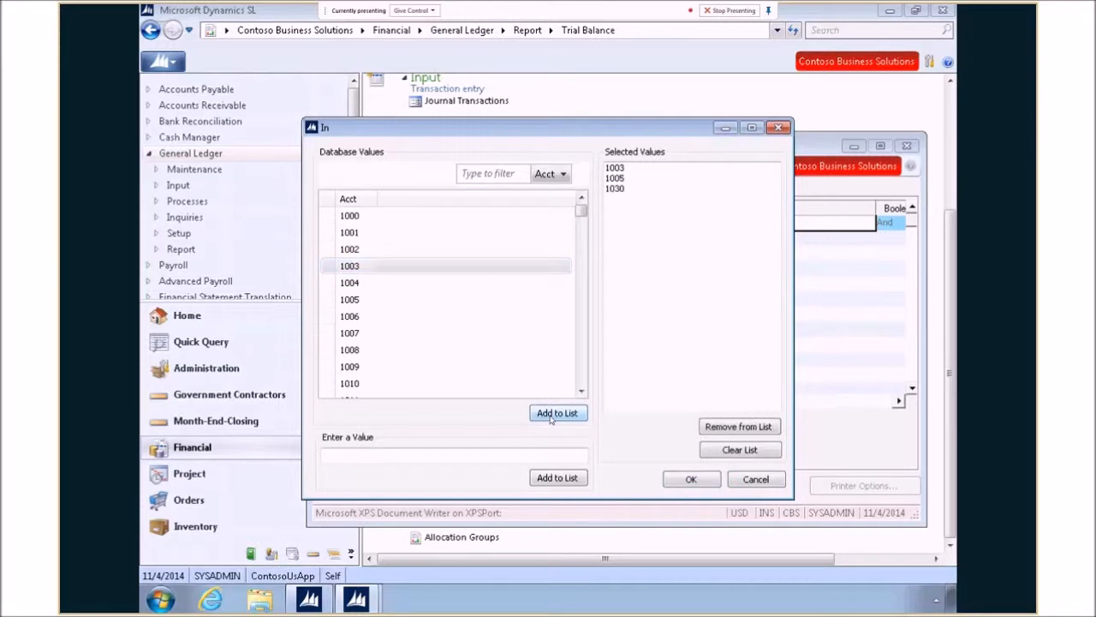
left_click(416, 460)
type("9999")
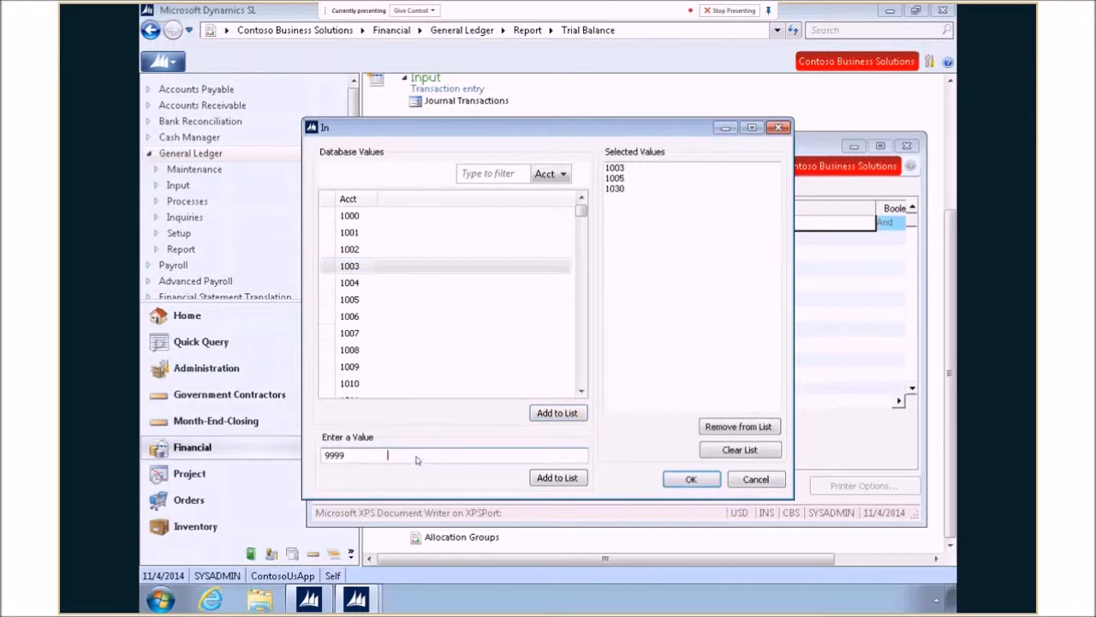
left_click(532, 477)
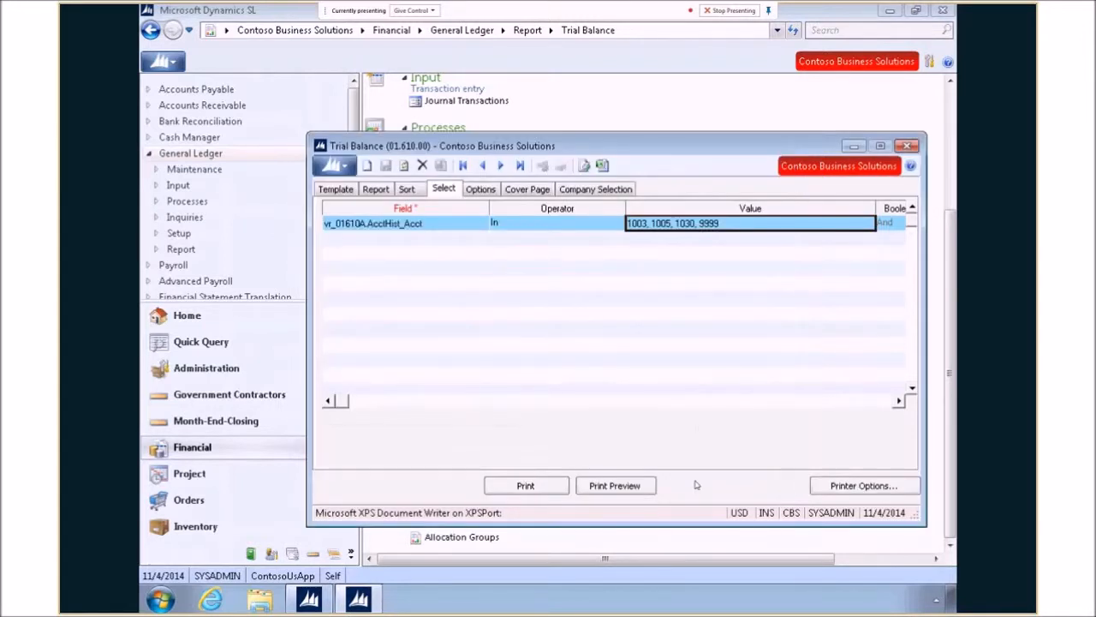
left_click(909, 149)
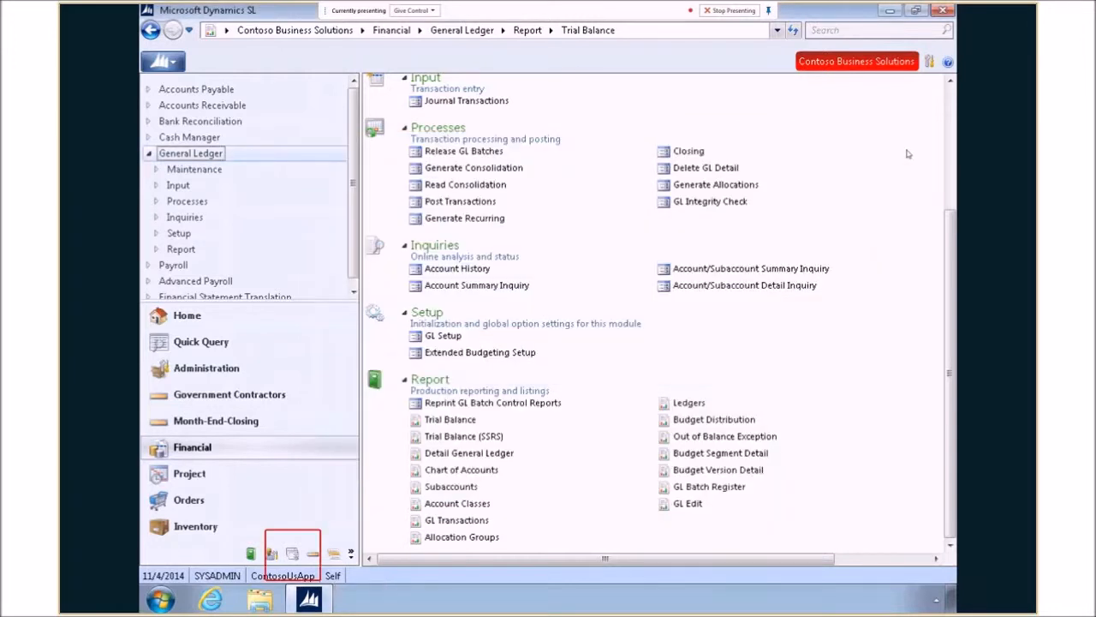
- Open Field Description Maintenance in the Shared Information module and load the Account table
left_click(292, 553)
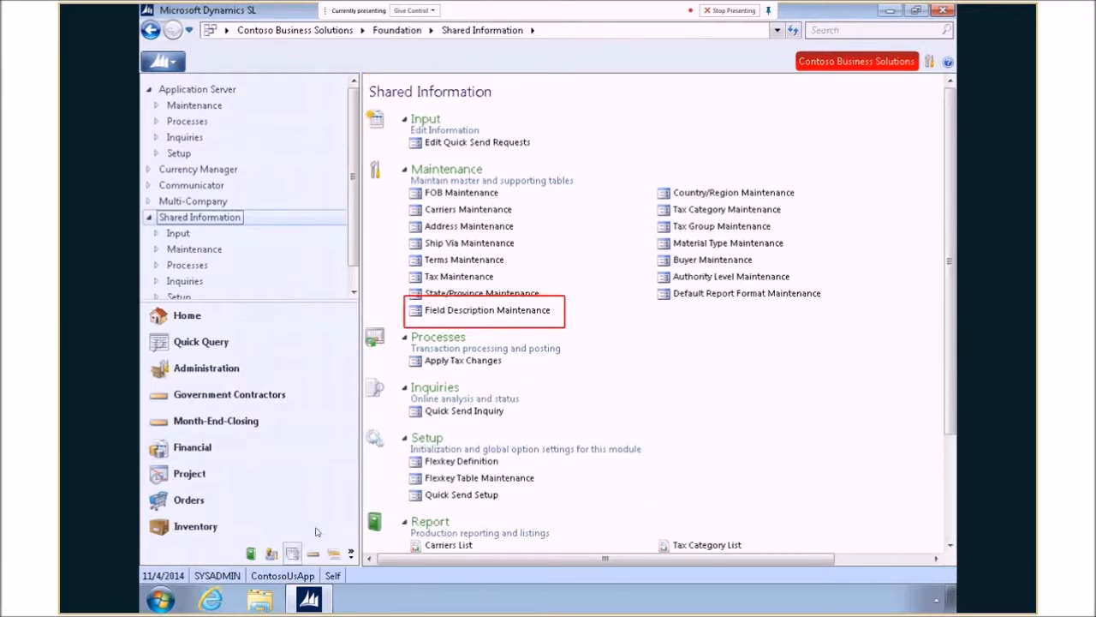
left_click(456, 317)
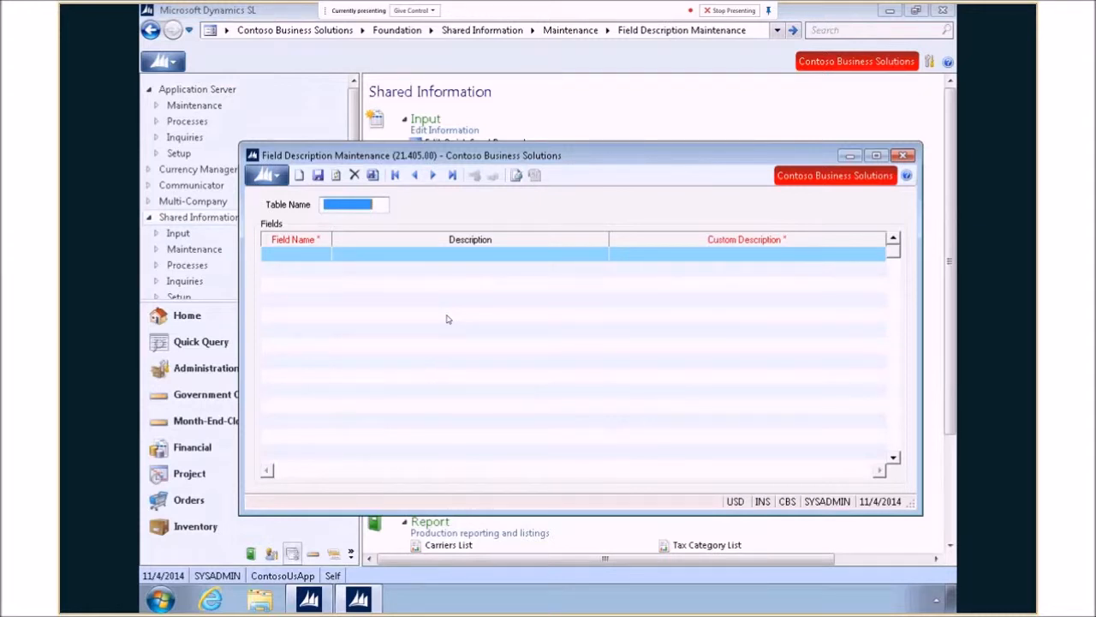
double_click(351, 205)
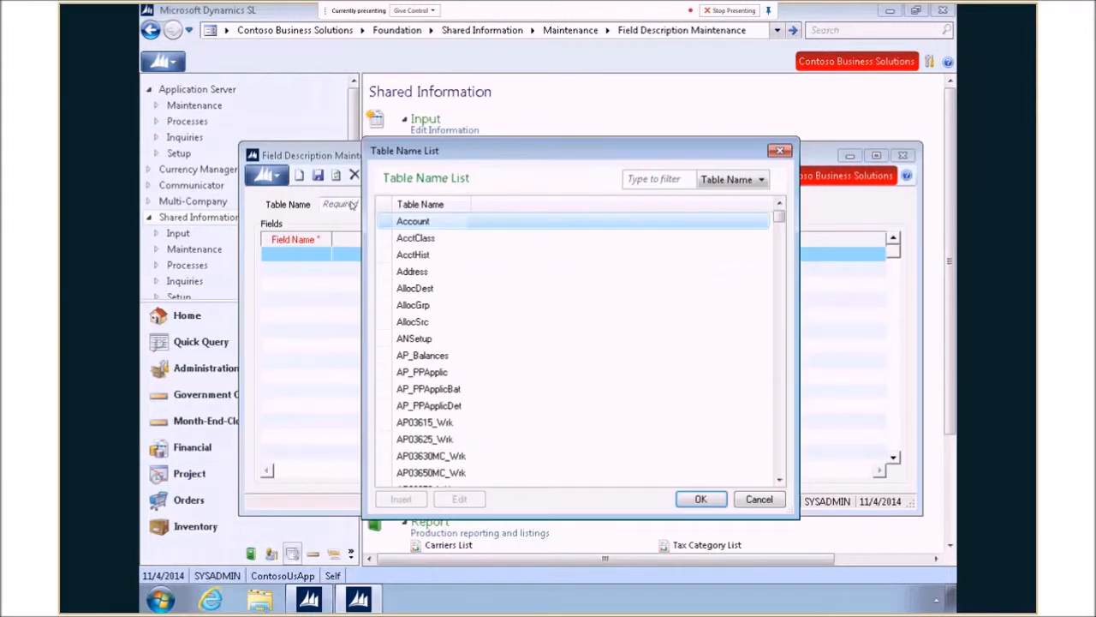
double_click(416, 222)
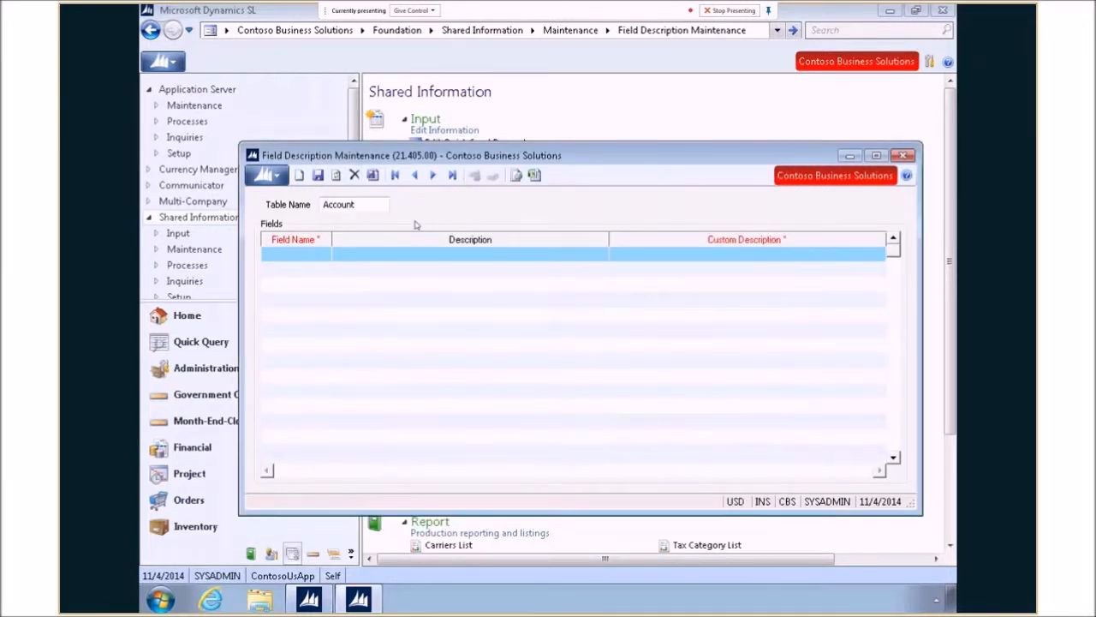
- Add the Acct field to the Account table's field list with the custom description Account Code
double_click(301, 255)
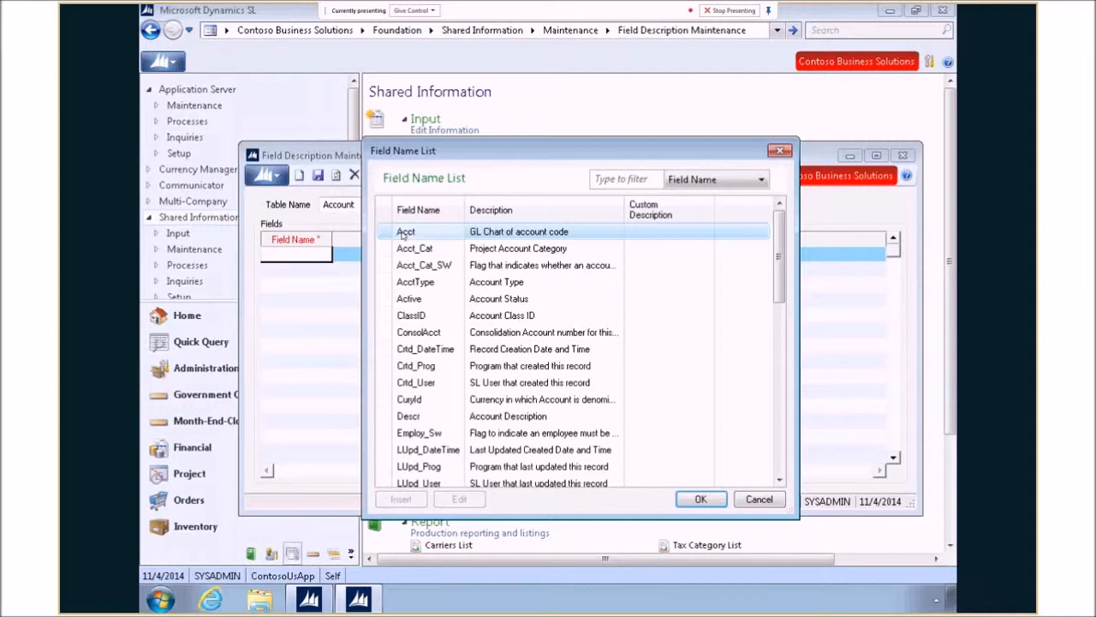
left_click(700, 499)
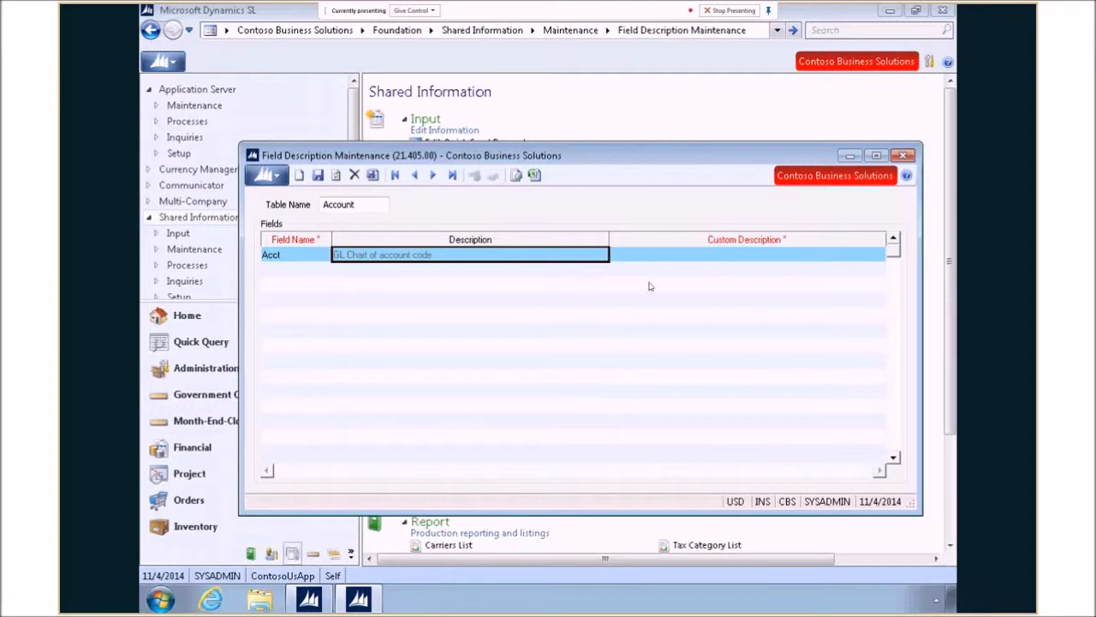
left_click(741, 255)
type("Account Code")
left_click(741, 260)
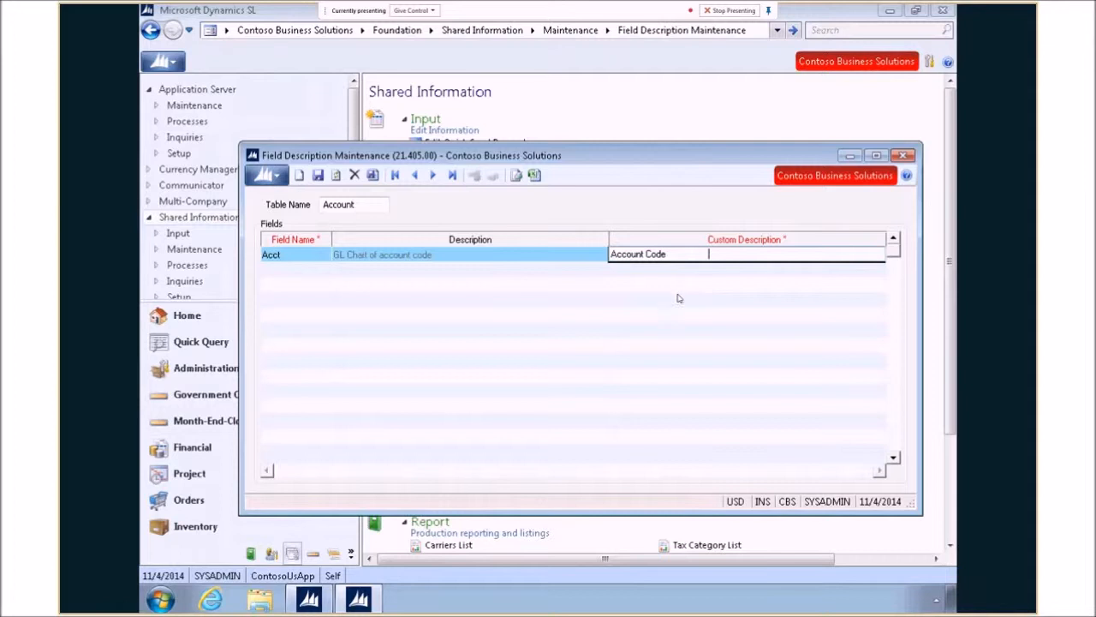
- Filter the available field names by "us" and add the User1 field as the second row
double_click(314, 276)
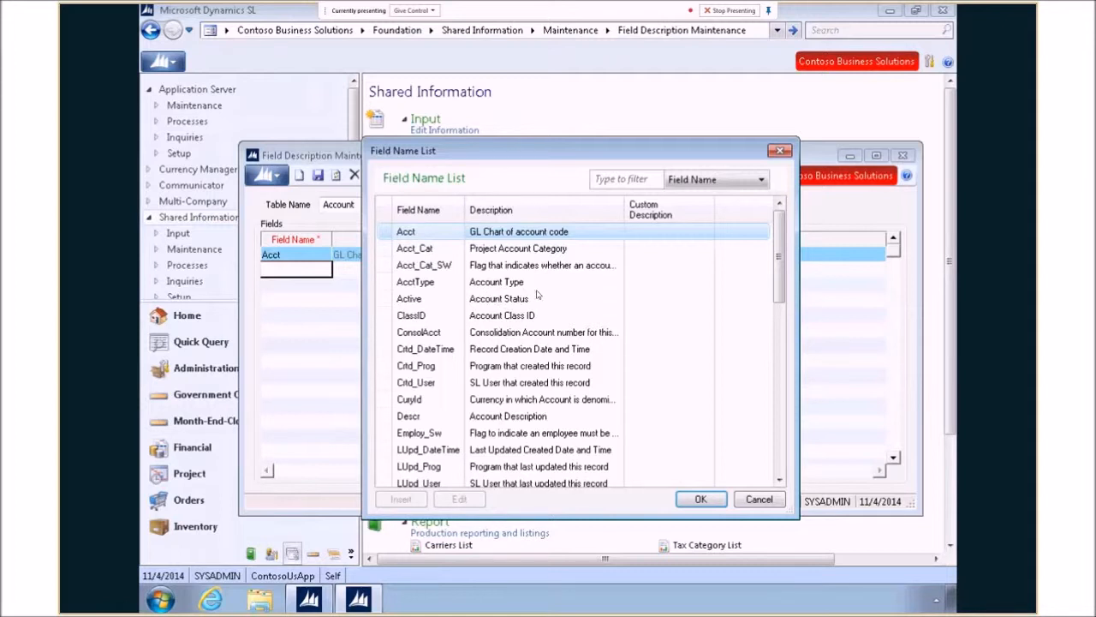
left_click(643, 179)
type("us")
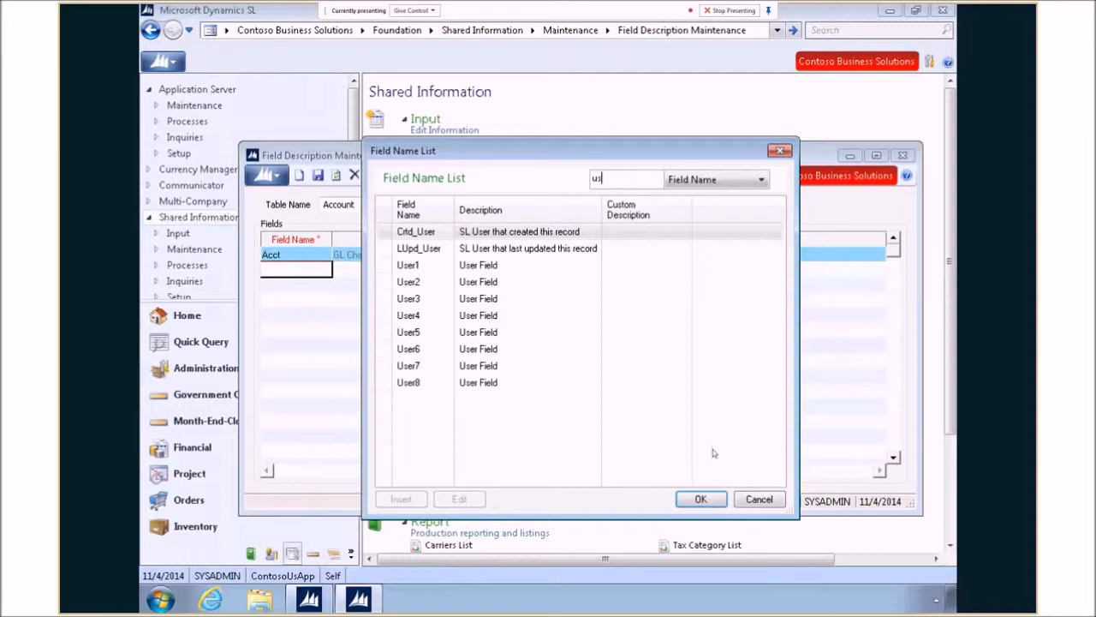
left_click(430, 266)
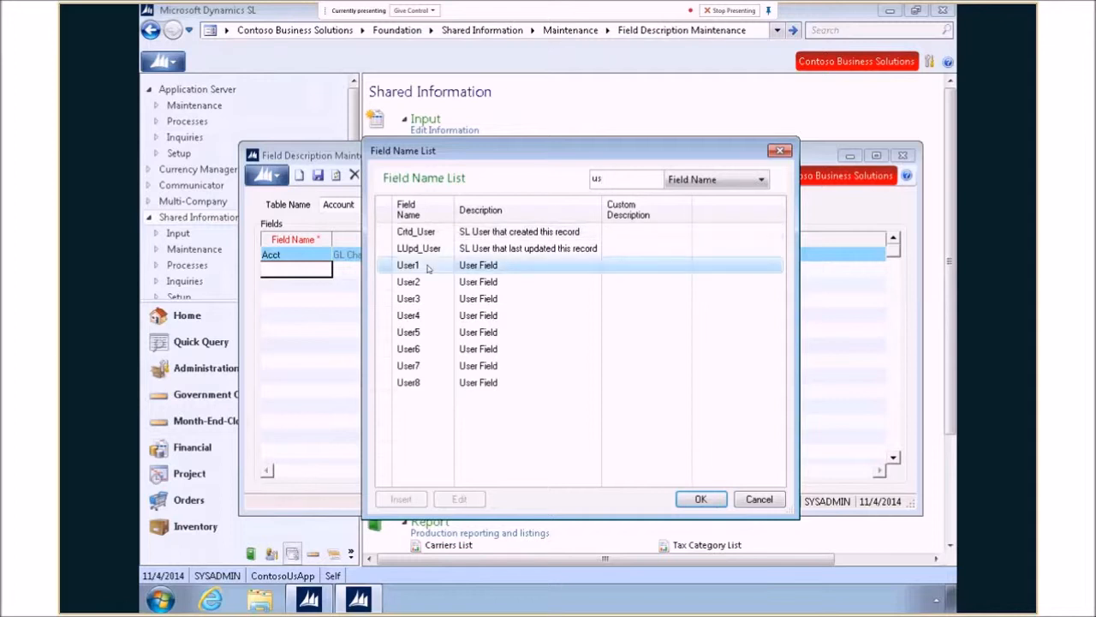
left_click(712, 502)
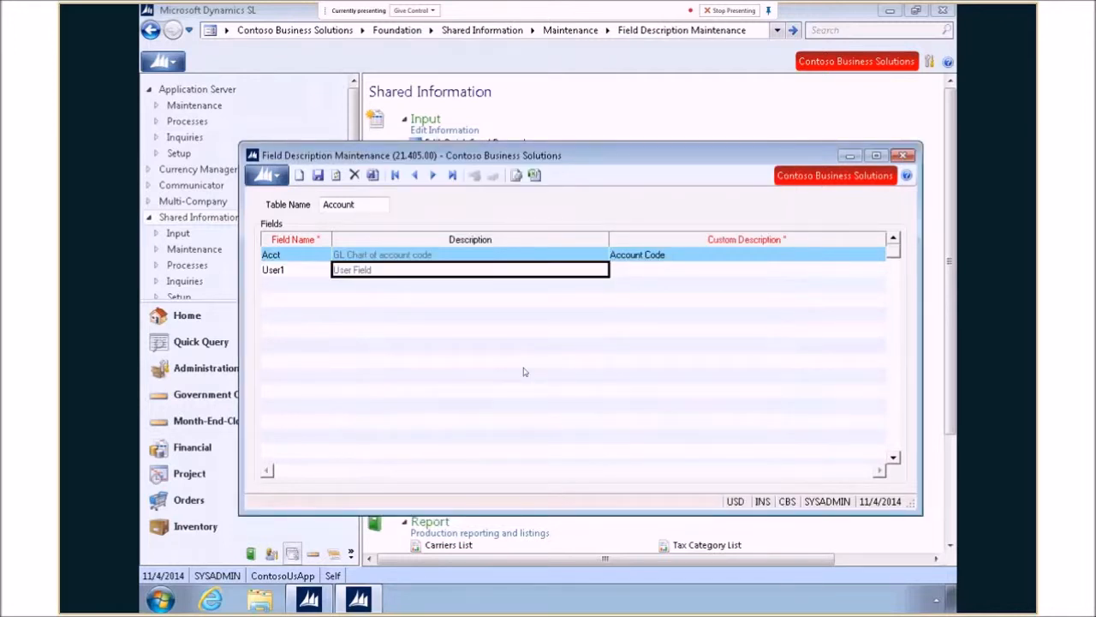
- Give the User1 field the custom description Location, save the record and close Field Description Maintenance
left_click(639, 270)
type("Location")
key("Tab")
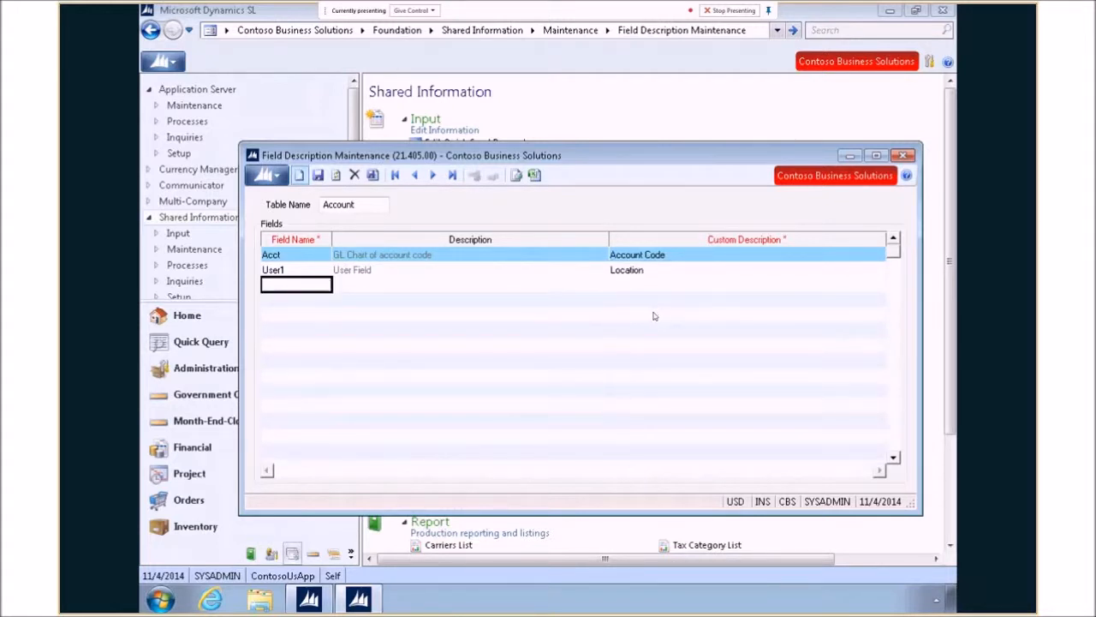
left_click(319, 176)
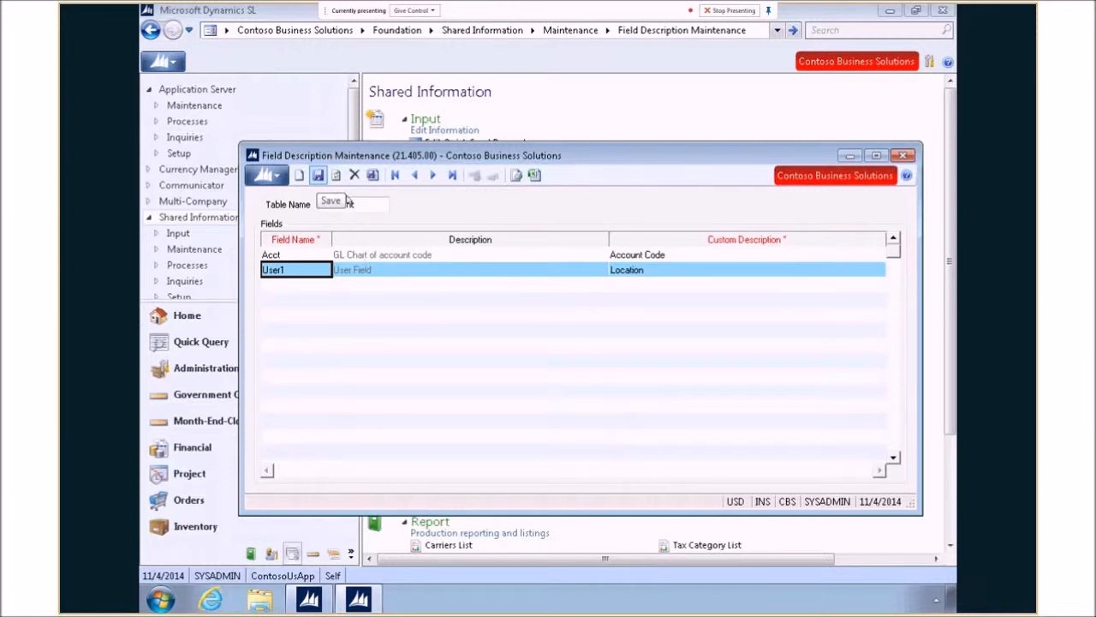
left_click(906, 158)
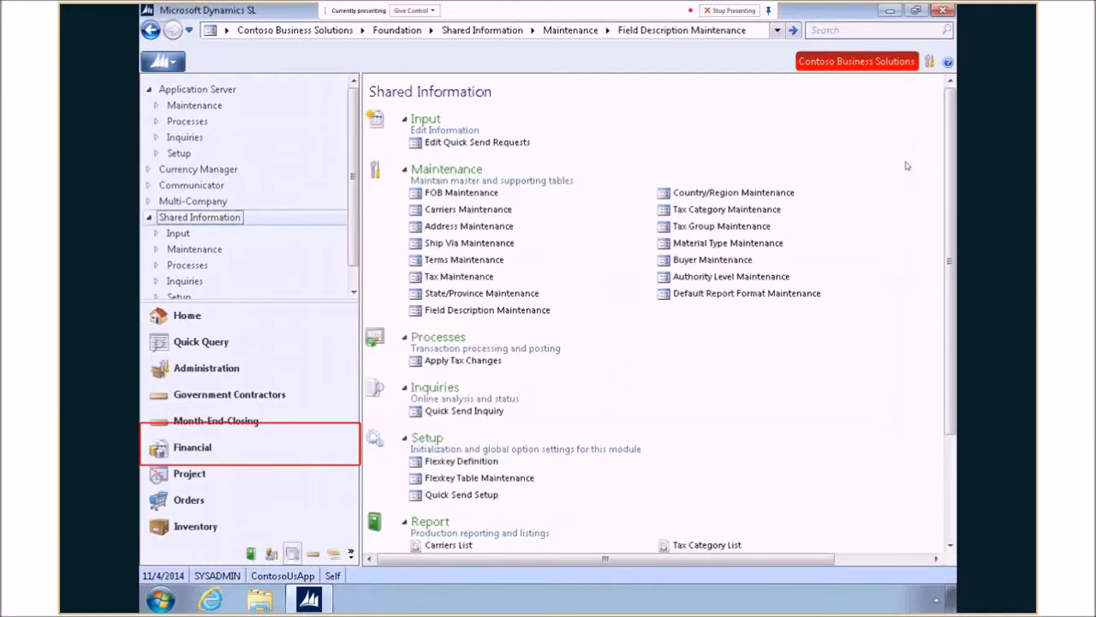
- Open the Trial Balance report in the Financial area's General Ledger module and preview it
left_click(222, 448)
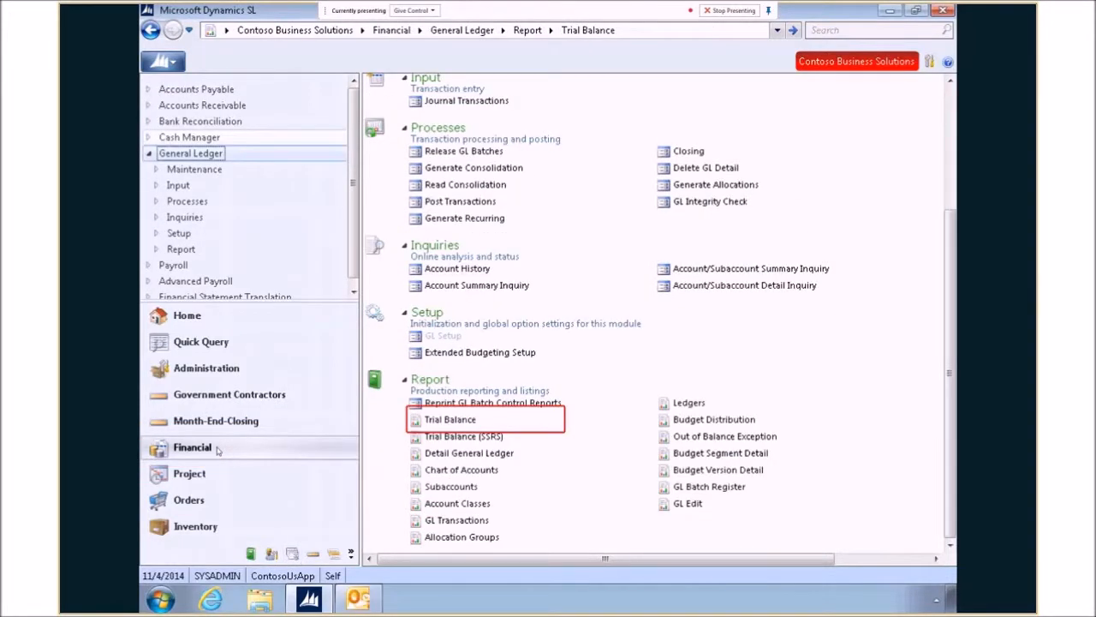
left_click(467, 420)
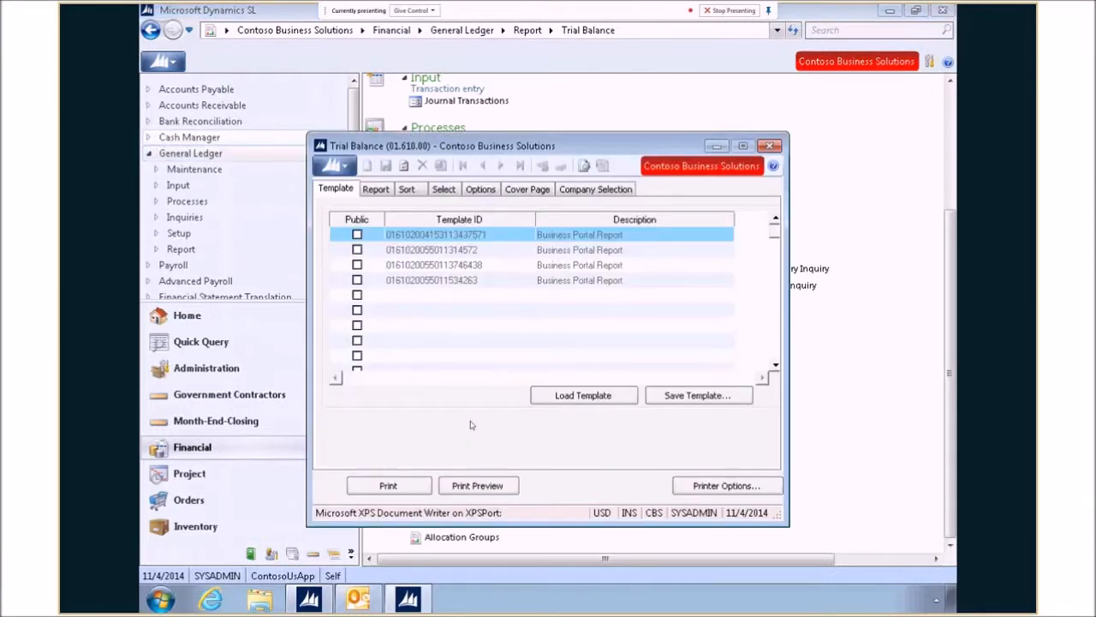
left_click(478, 492)
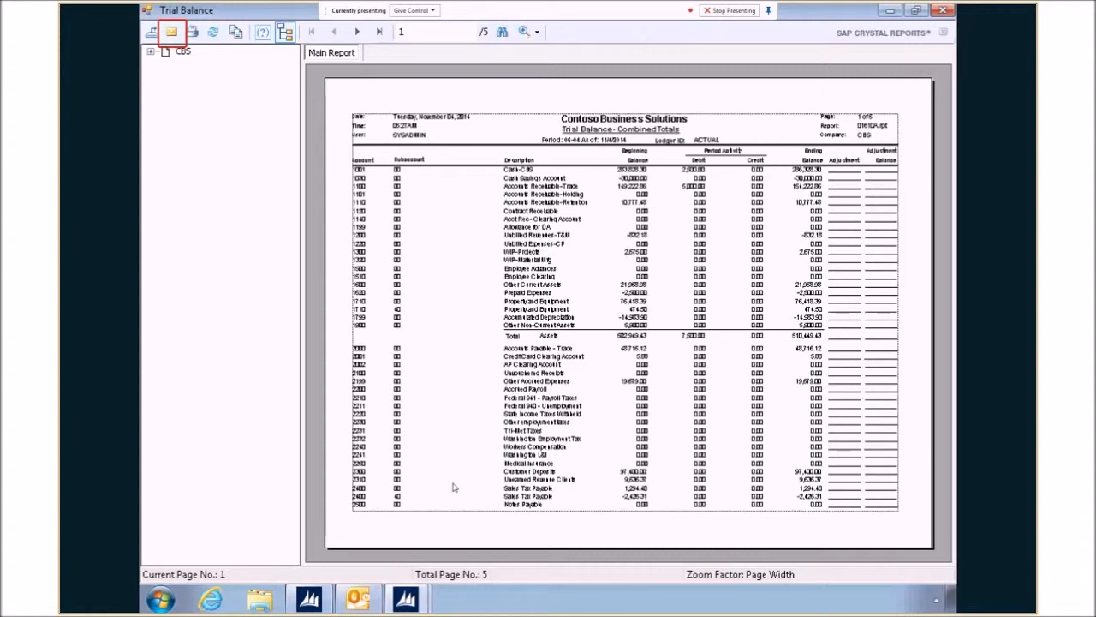
- Create an e-mail with the Trial Balance report attached as a PDF, and close the message and the report preview
left_click(171, 32)
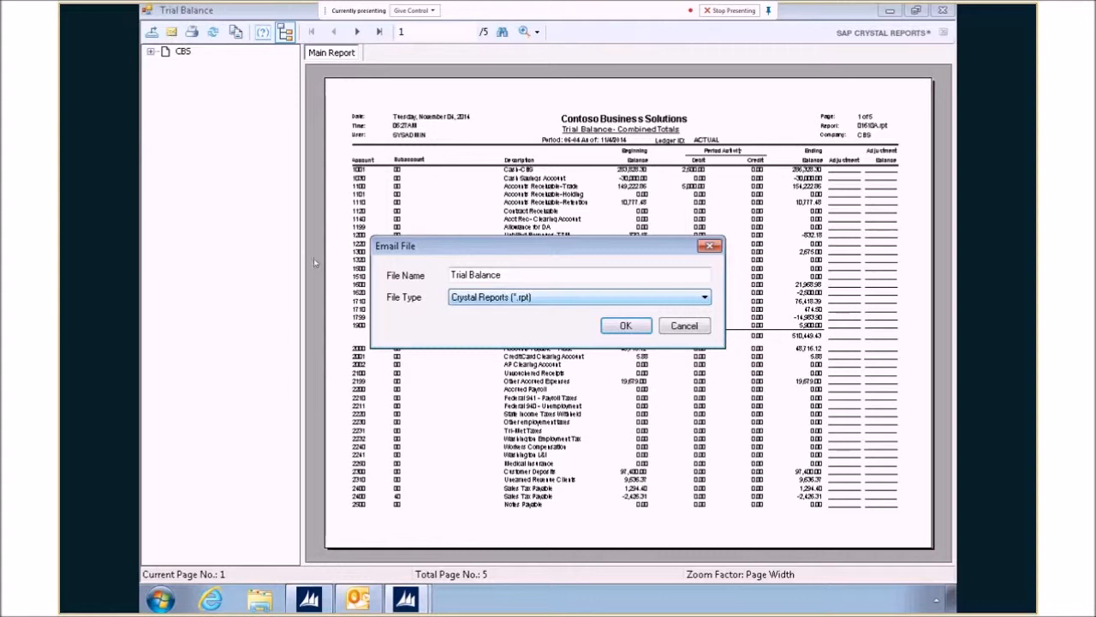
left_click(705, 298)
left_click(524, 322)
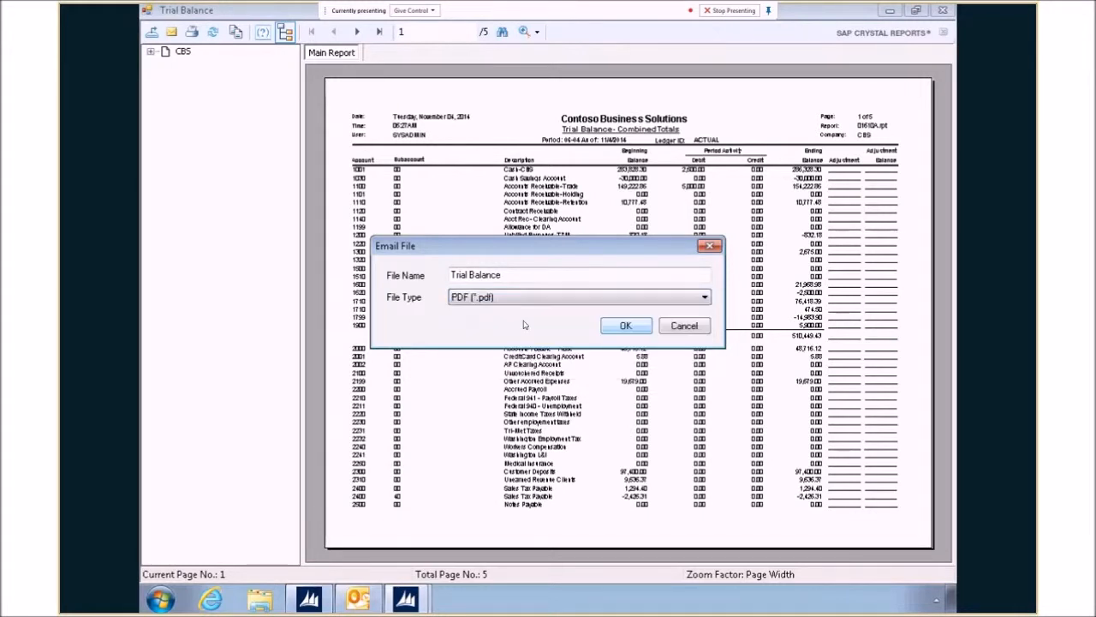
left_click(625, 327)
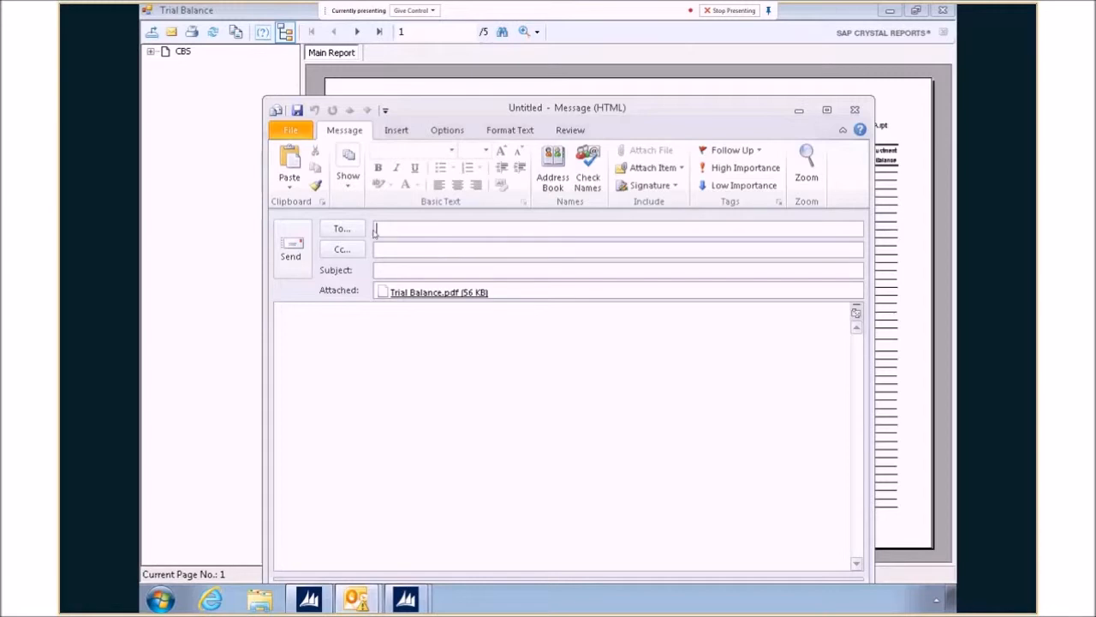
key("Escape")
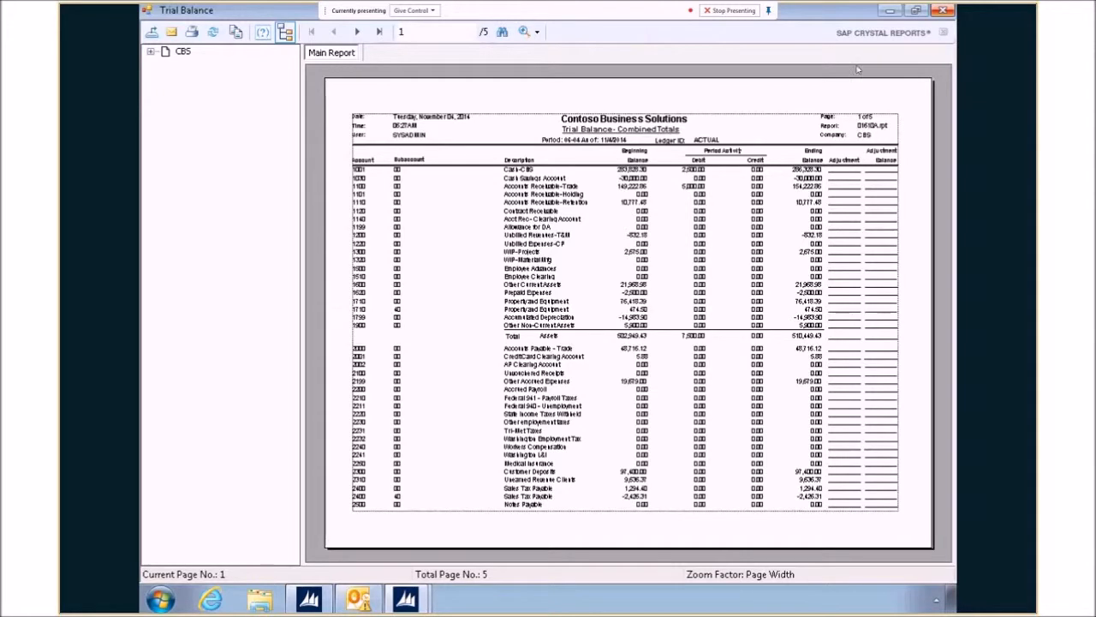
left_click(942, 11)
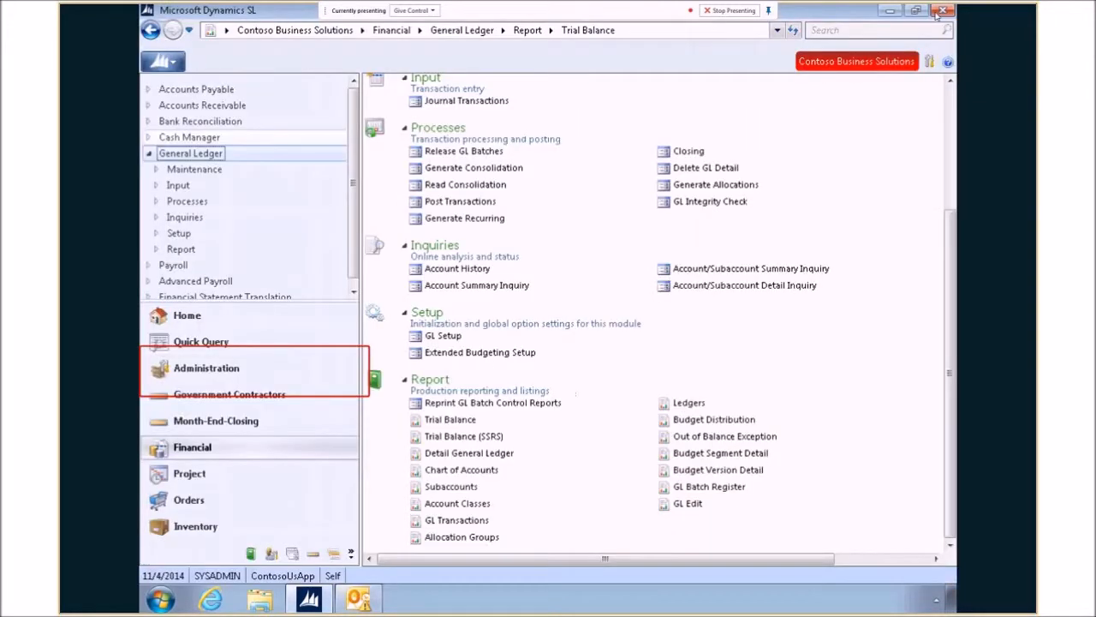
- Open Report Control Maintenance in the Administration area and load the GL Transactions report, number 01680
left_click(203, 369)
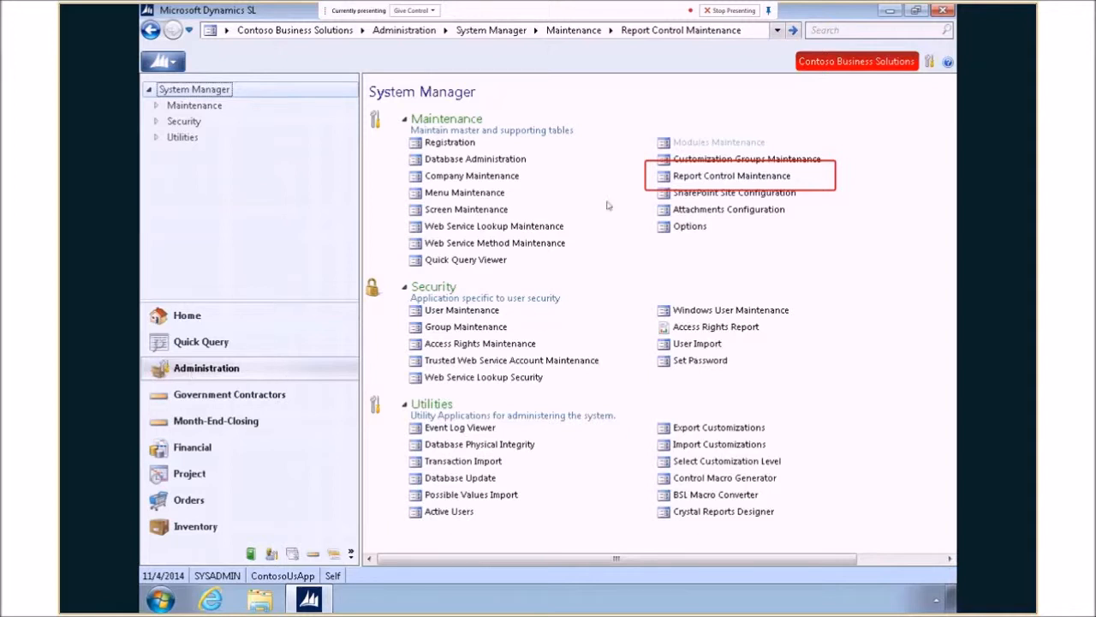
left_click(704, 177)
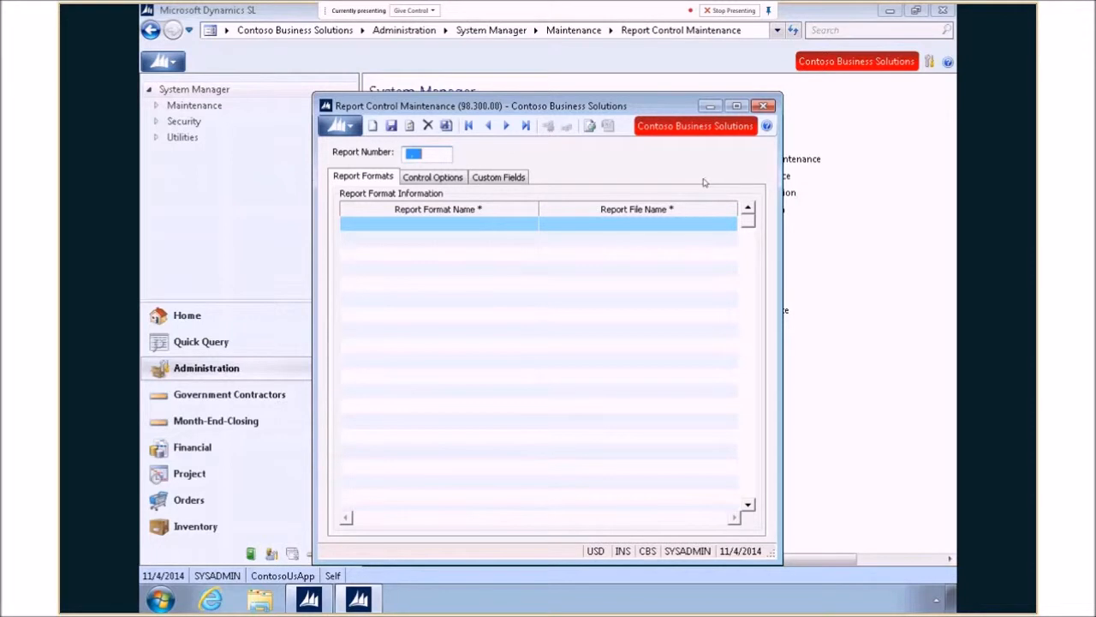
left_click(437, 160)
key("F3")
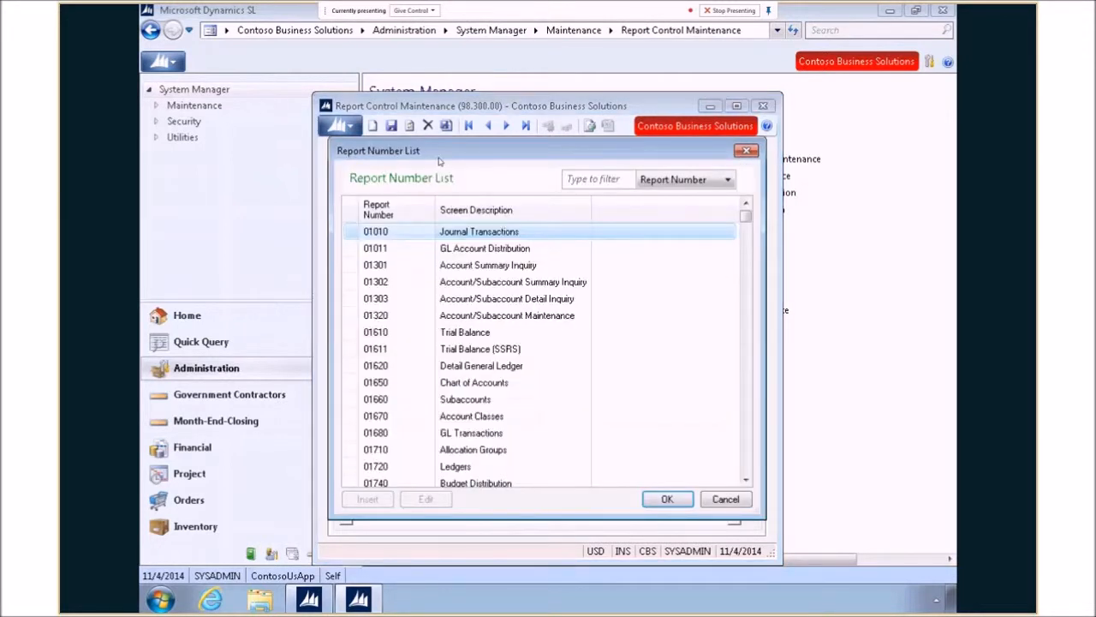
left_click(390, 432)
left_click(662, 497)
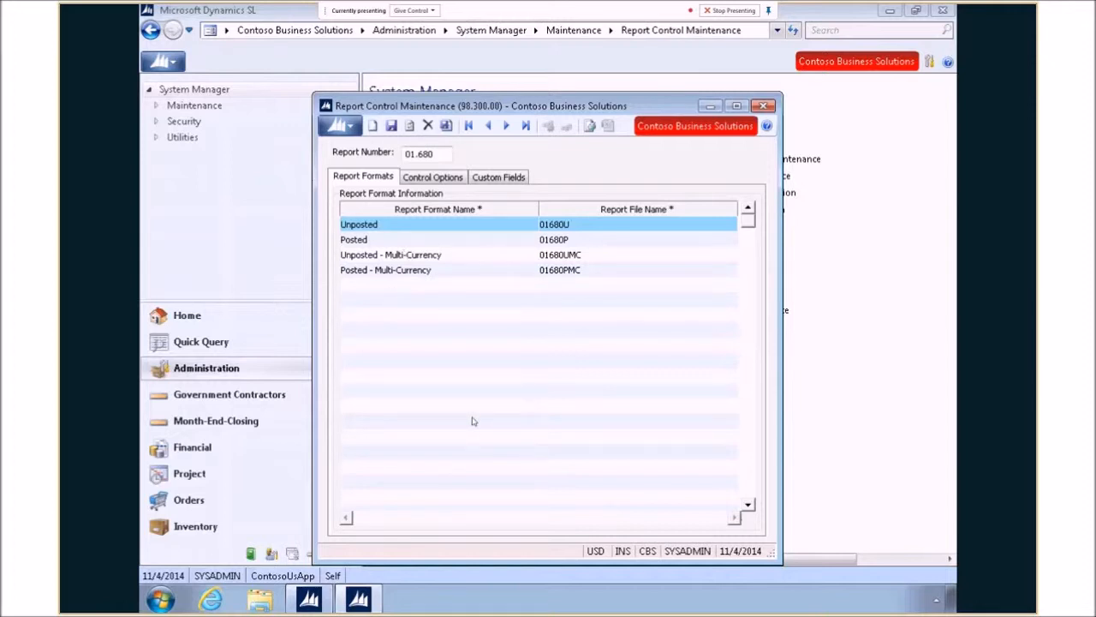
- Add the report formats Custom1 with file name 01680JMS and Custom2 with file name 01680JM
left_click(446, 287)
left_click(573, 285)
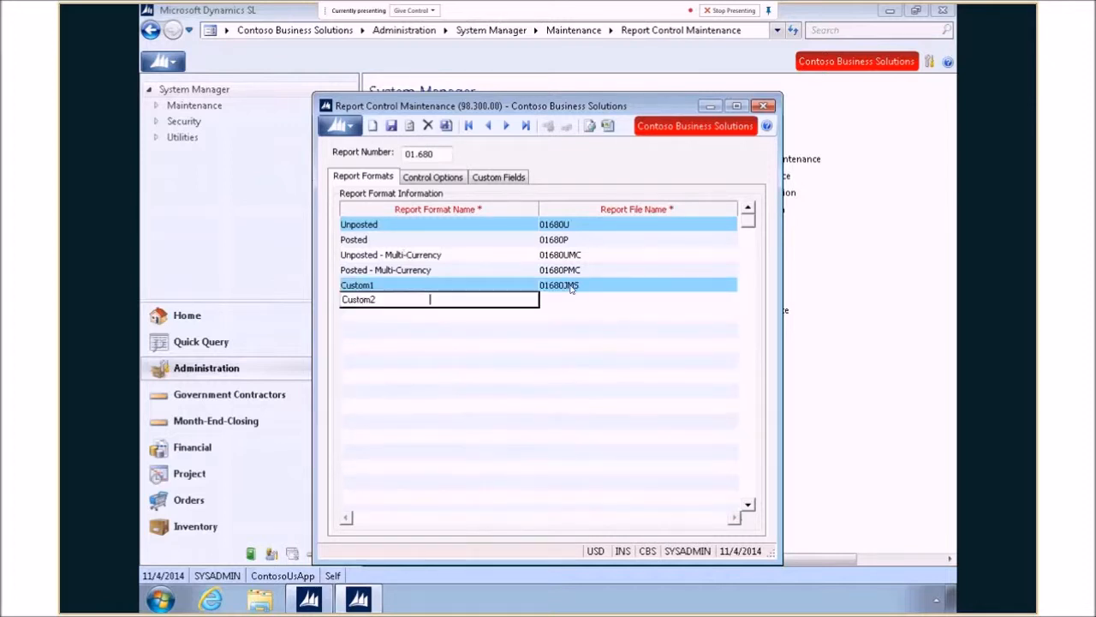
left_click(574, 312)
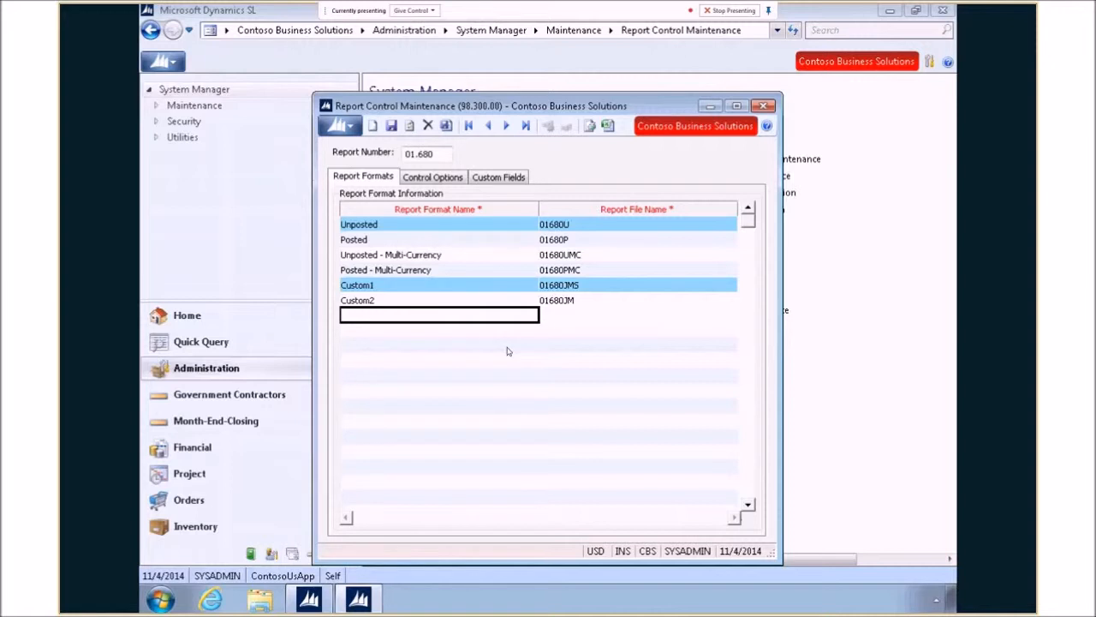
- Review the report's control options and custom field captions, save the added formats and close Report Control Maintenance
left_click(430, 177)
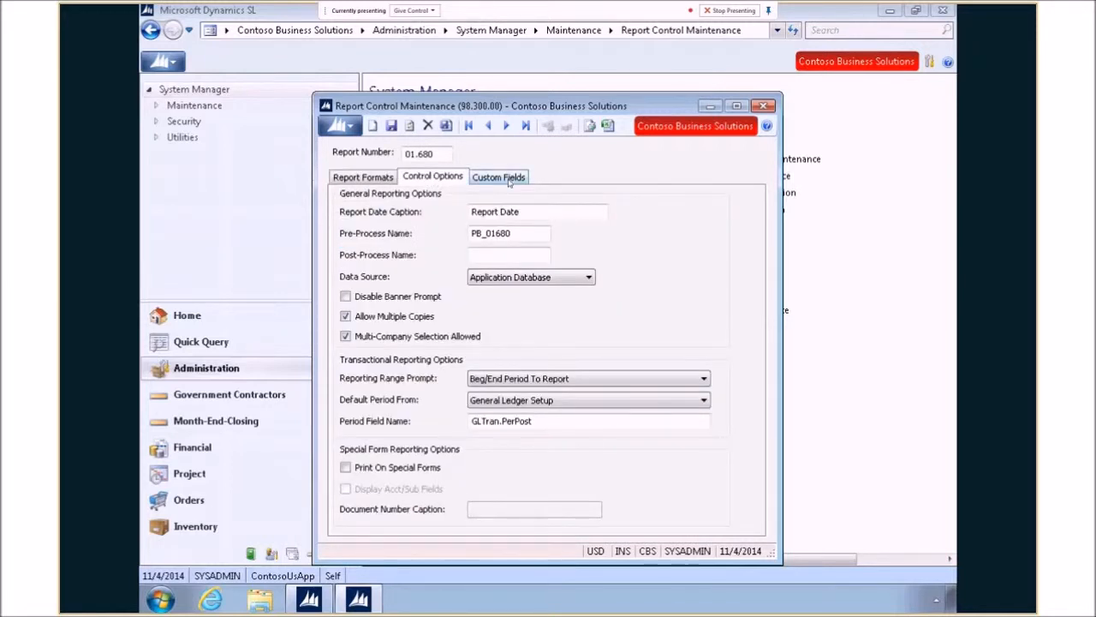
left_click(510, 180)
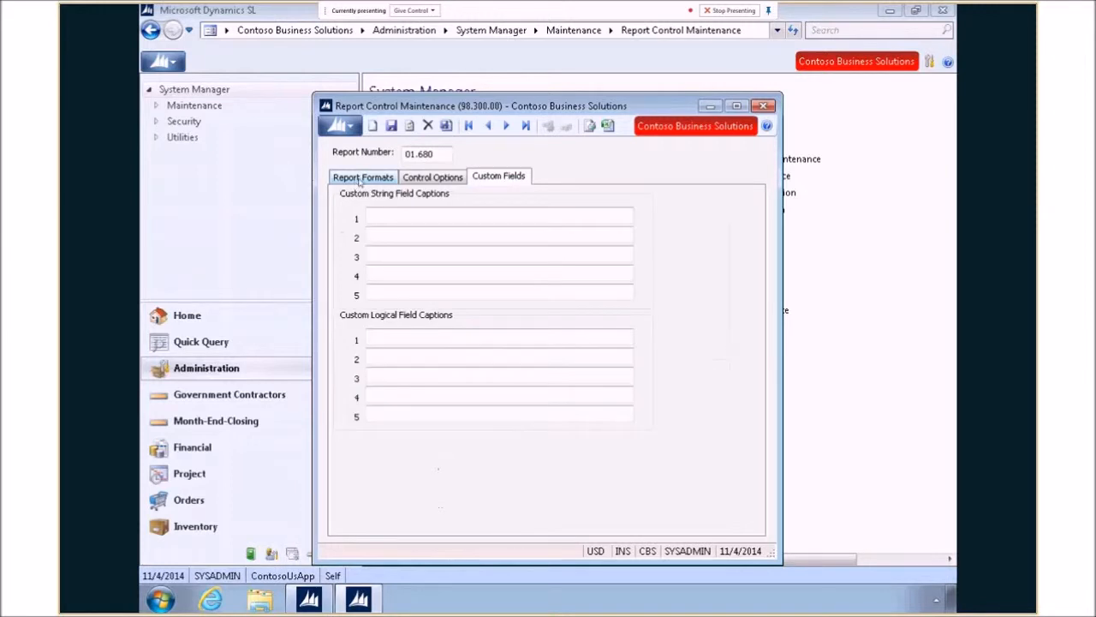
left_click(361, 178)
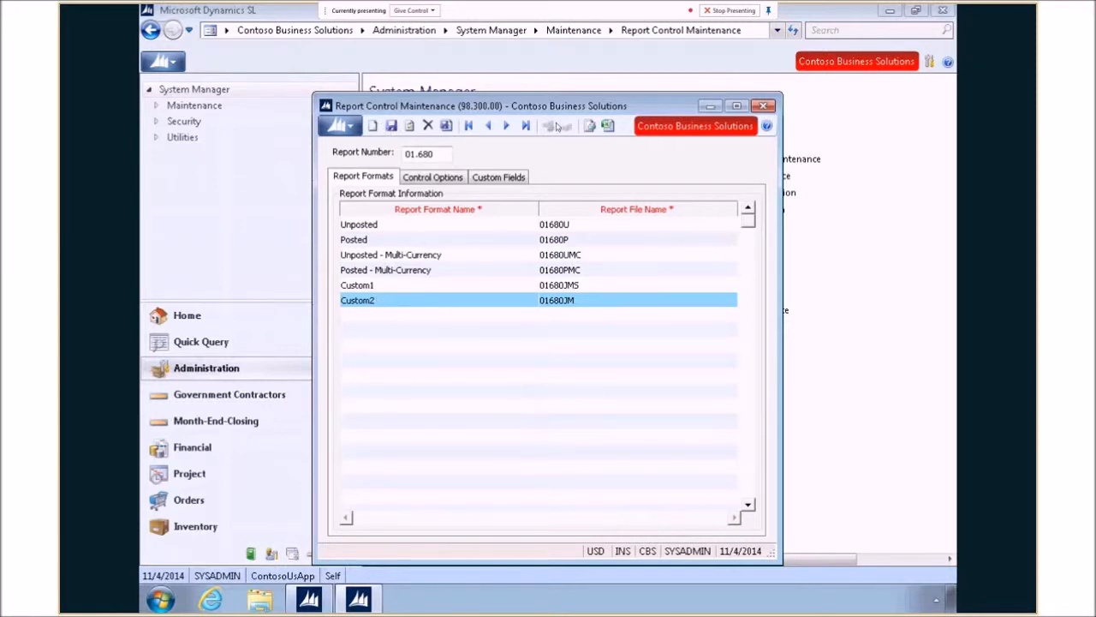
left_click(764, 105)
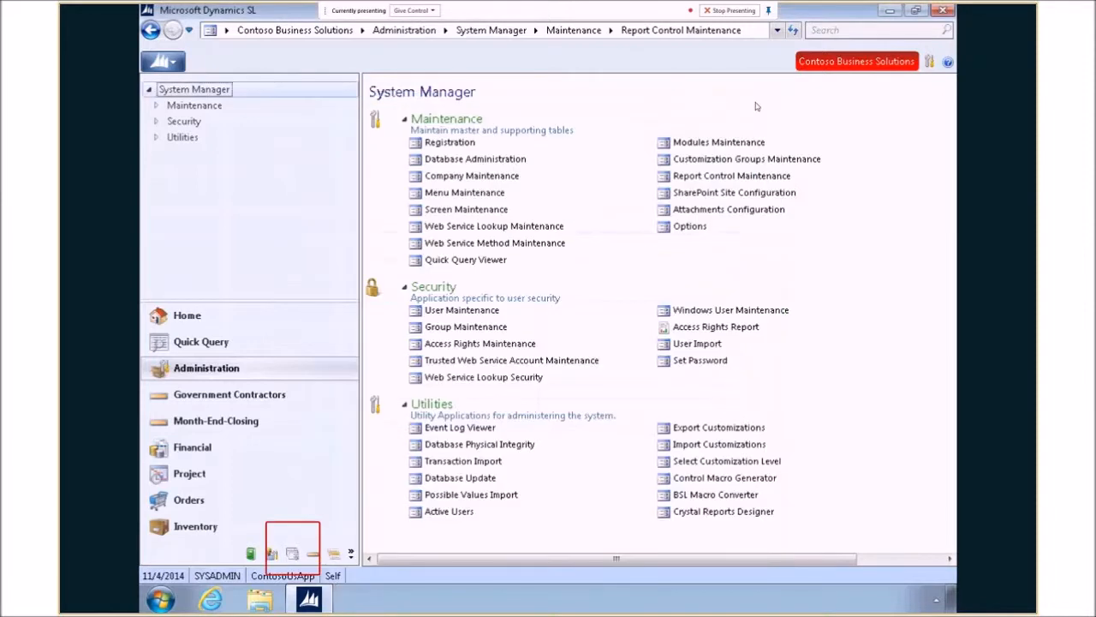
- Open Default Report Format Maintenance in Shared Information and add a row for company [ALL] with the Trial Balance report, number 01610
left_click(292, 555)
left_click(766, 294)
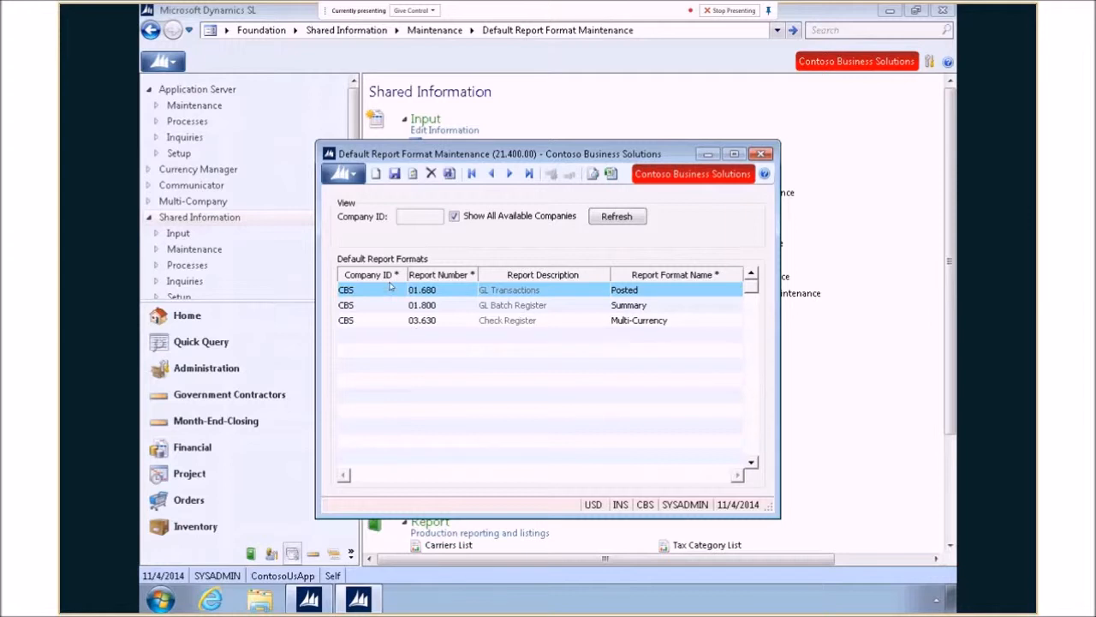
double_click(398, 333)
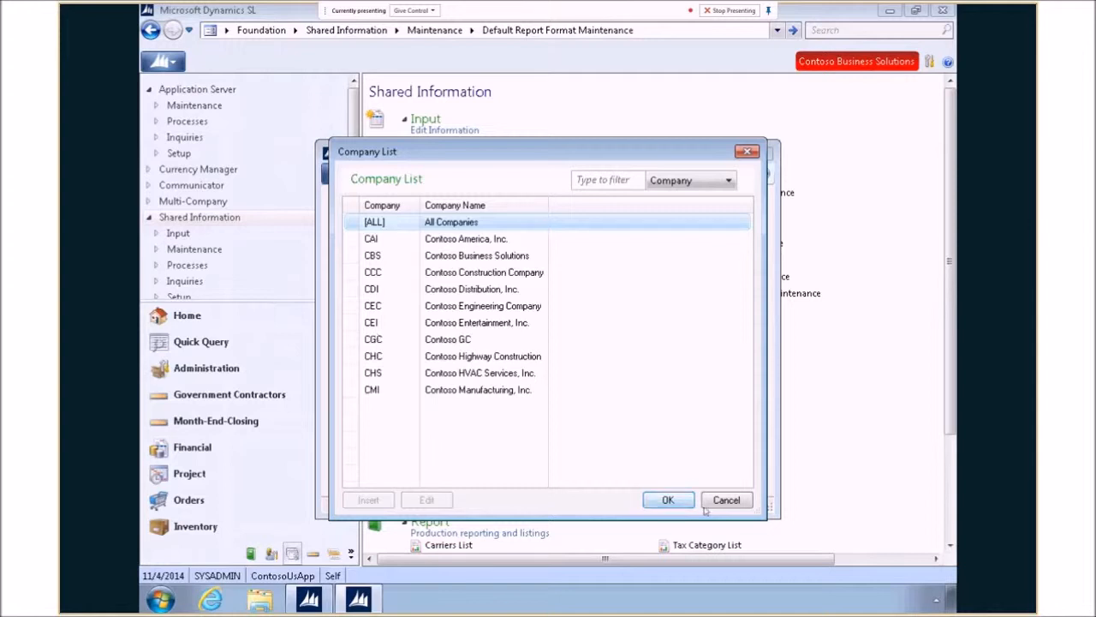
left_click(655, 503)
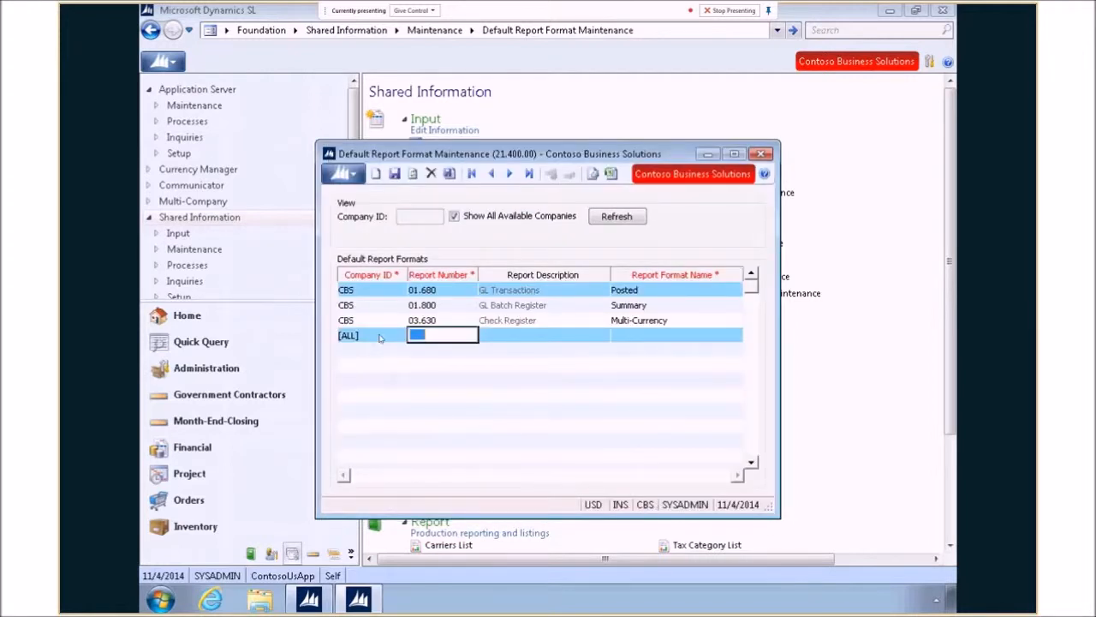
key("F3")
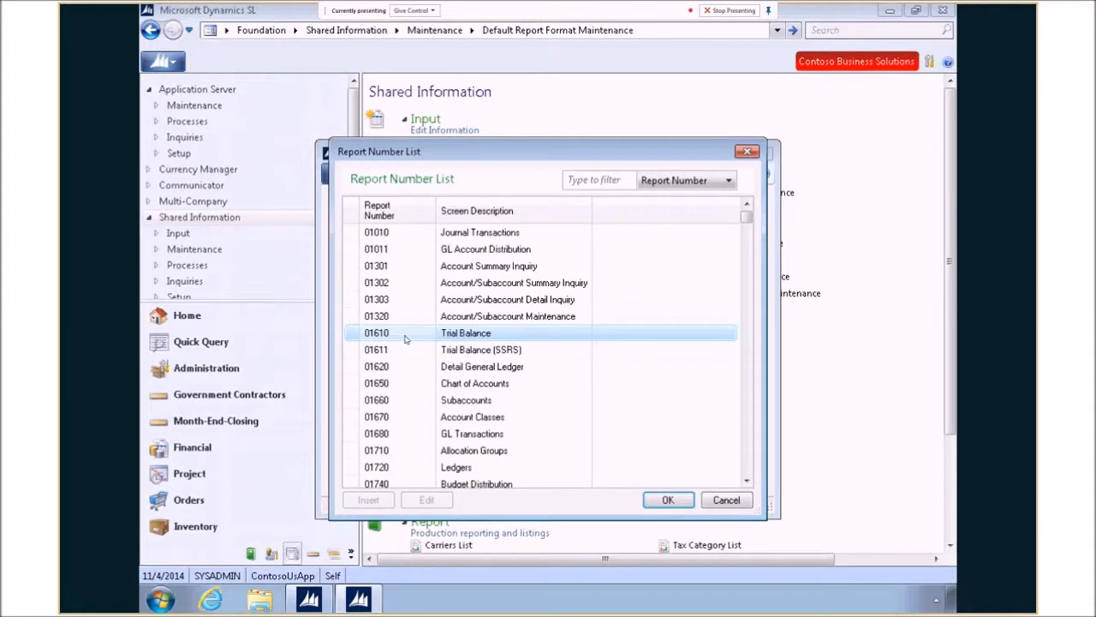
left_click(678, 500)
- Set the new row's report format to Debit and Credit Totals, save it and close Default Report Format Maintenance
double_click(642, 296)
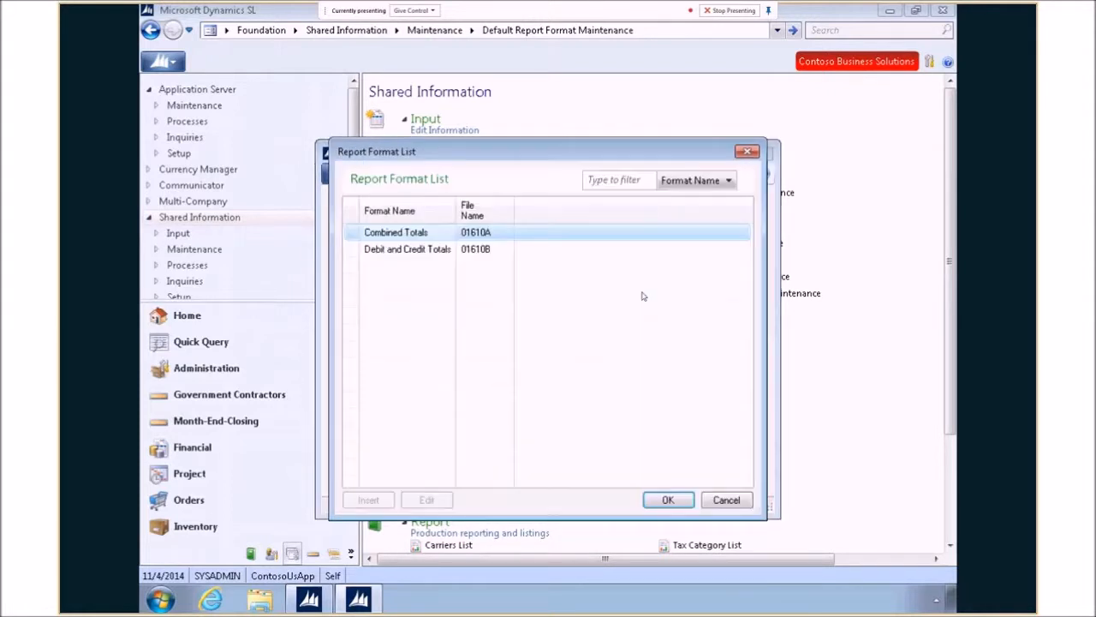
left_click(409, 250)
left_click(665, 501)
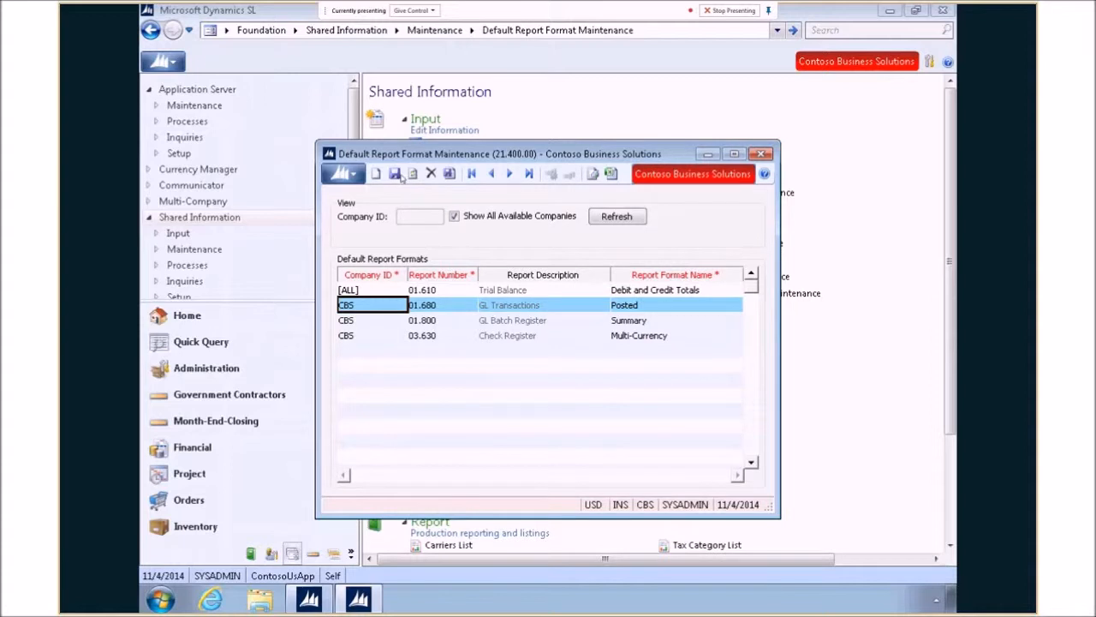
left_click(759, 155)
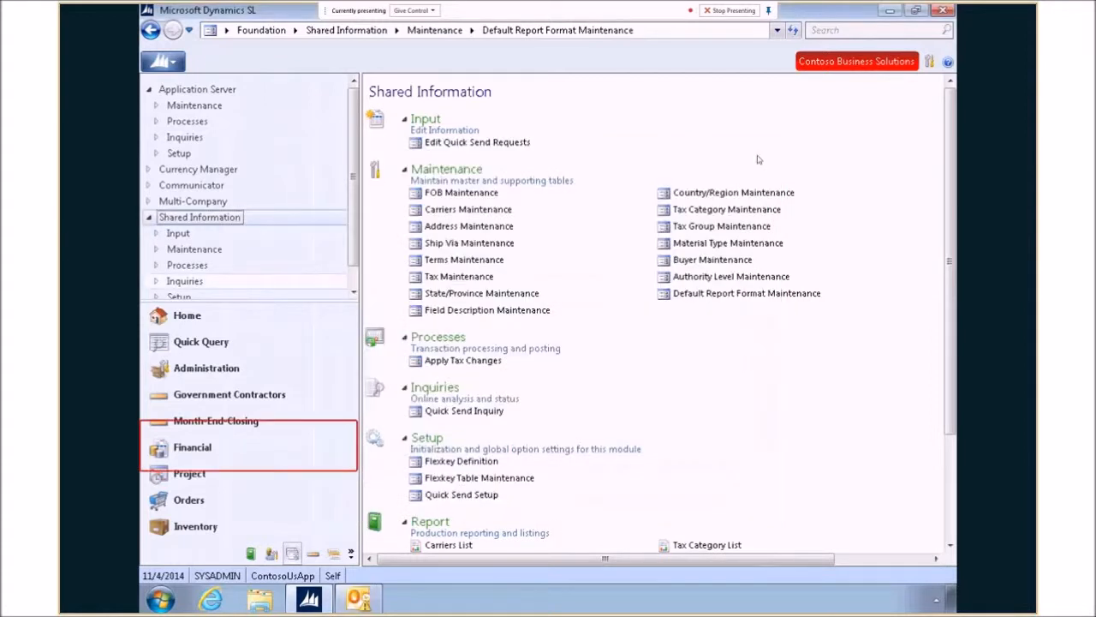
- Open the Trial Balance report in the Financial General Ledger module, check its report format choices with Debit and Credit Totals selected, and close it
left_click(196, 454)
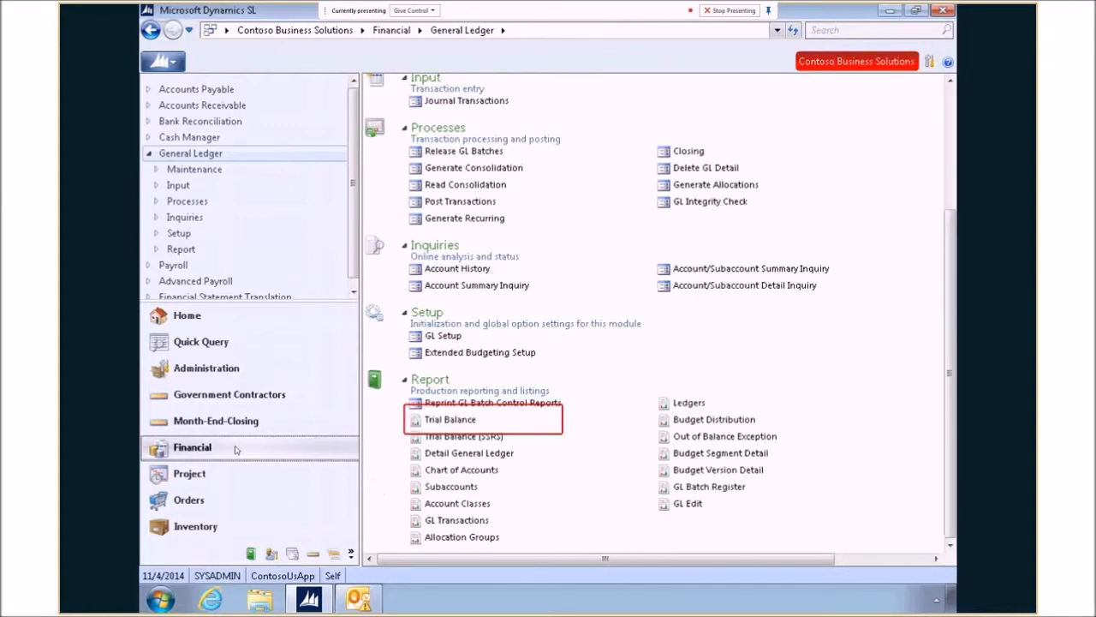
left_click(448, 419)
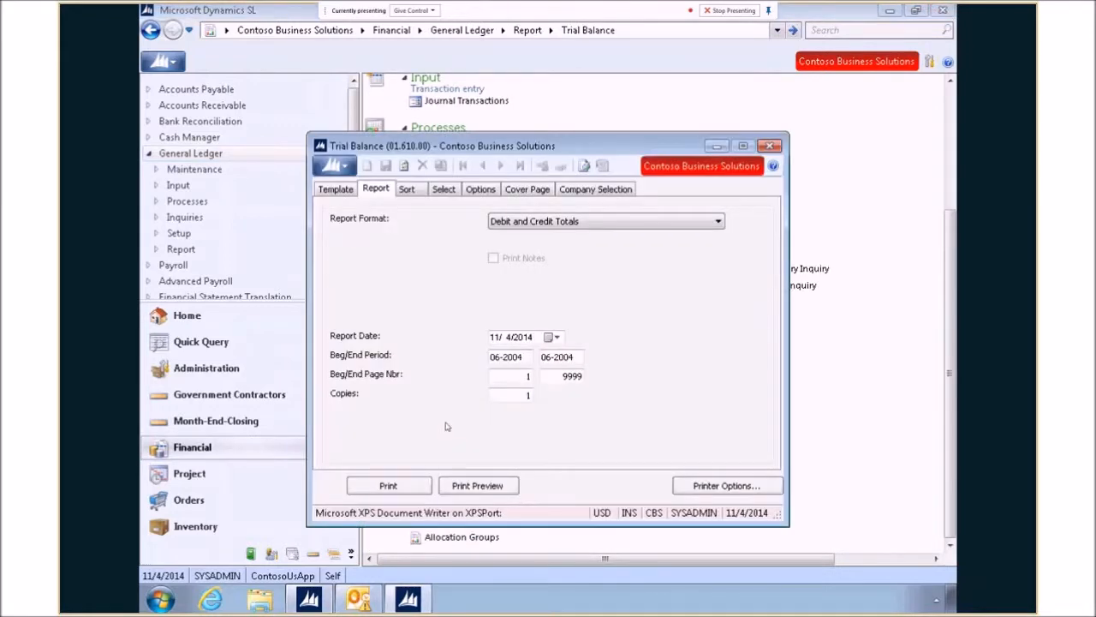
left_click(717, 222)
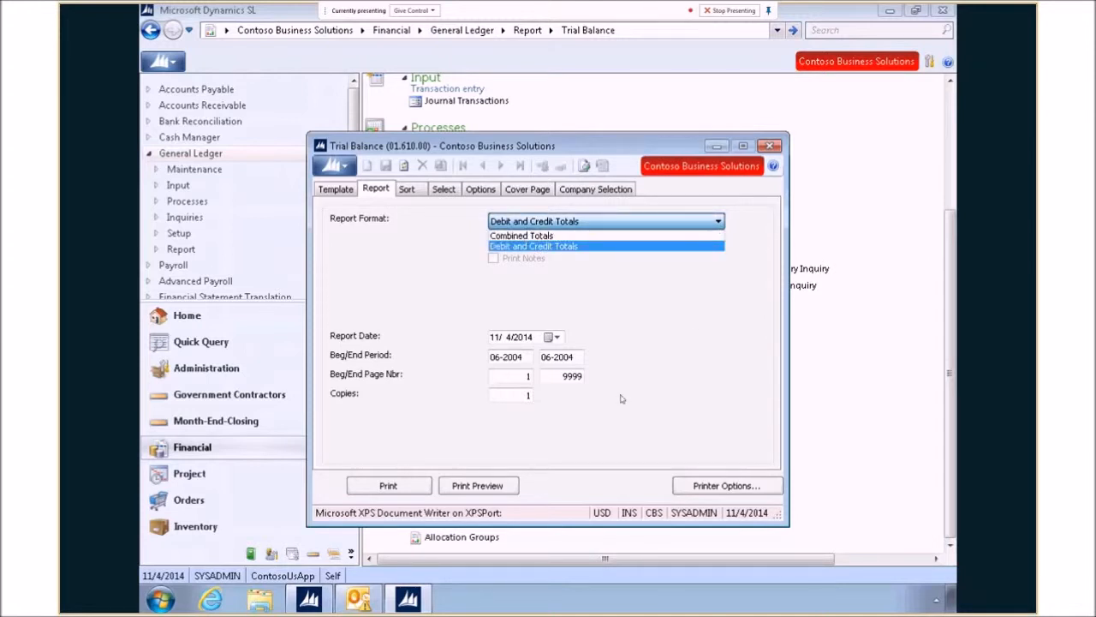
left_click(658, 246)
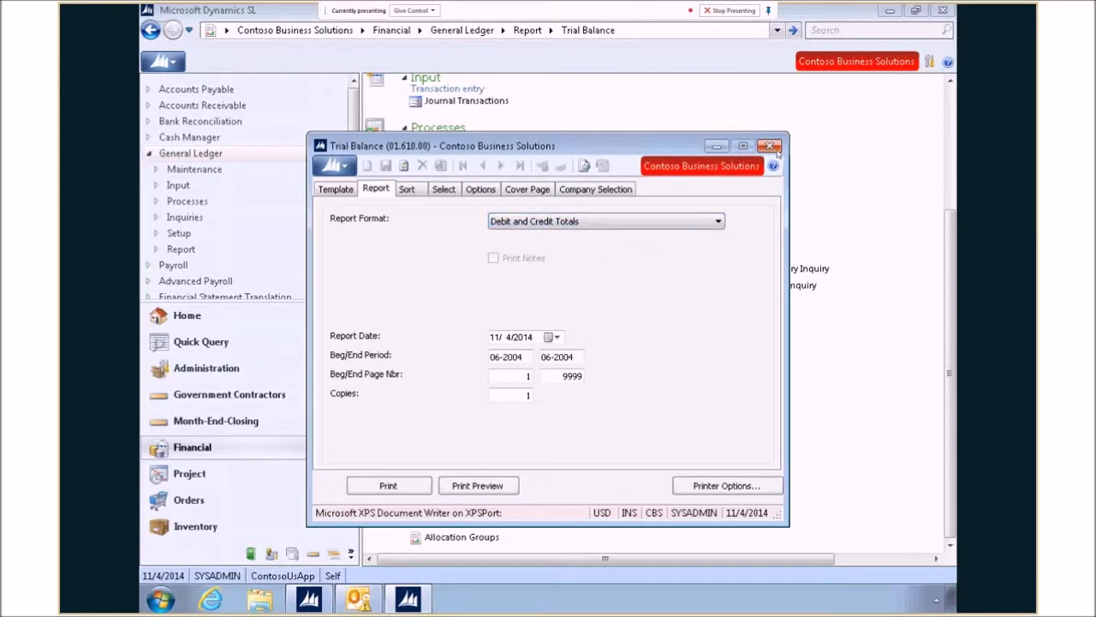
left_click(771, 146)
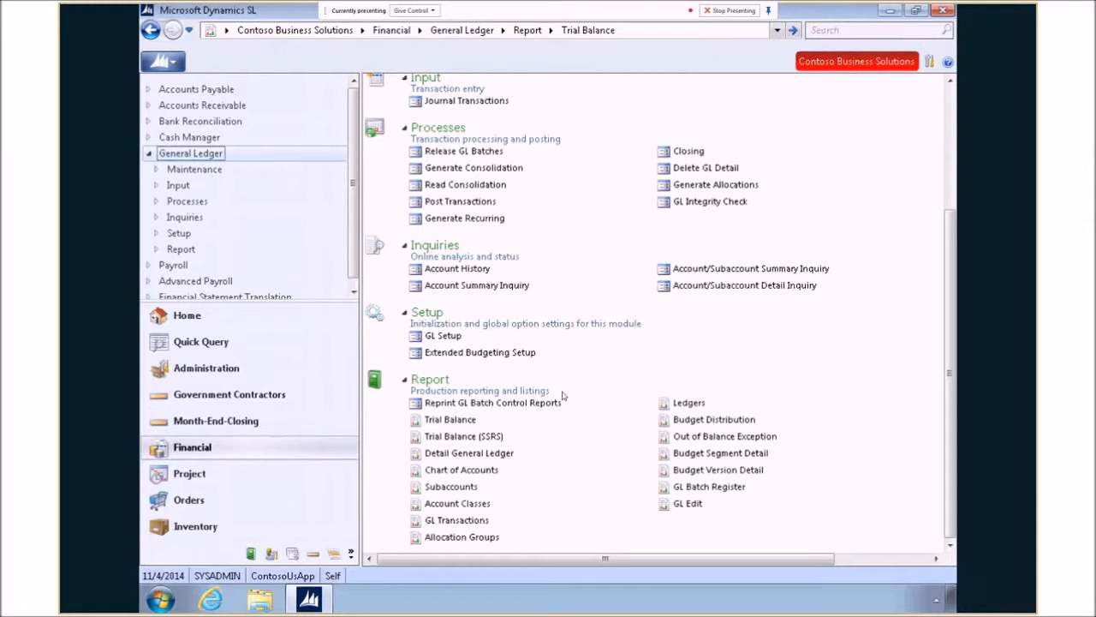
scroll(529, 420, "up", 3)
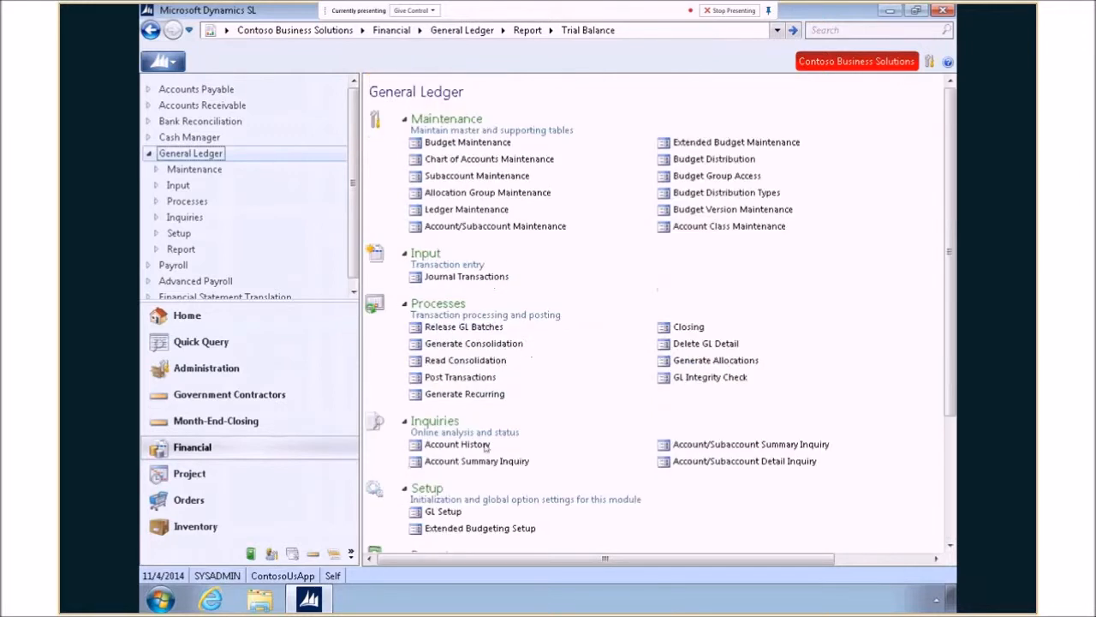